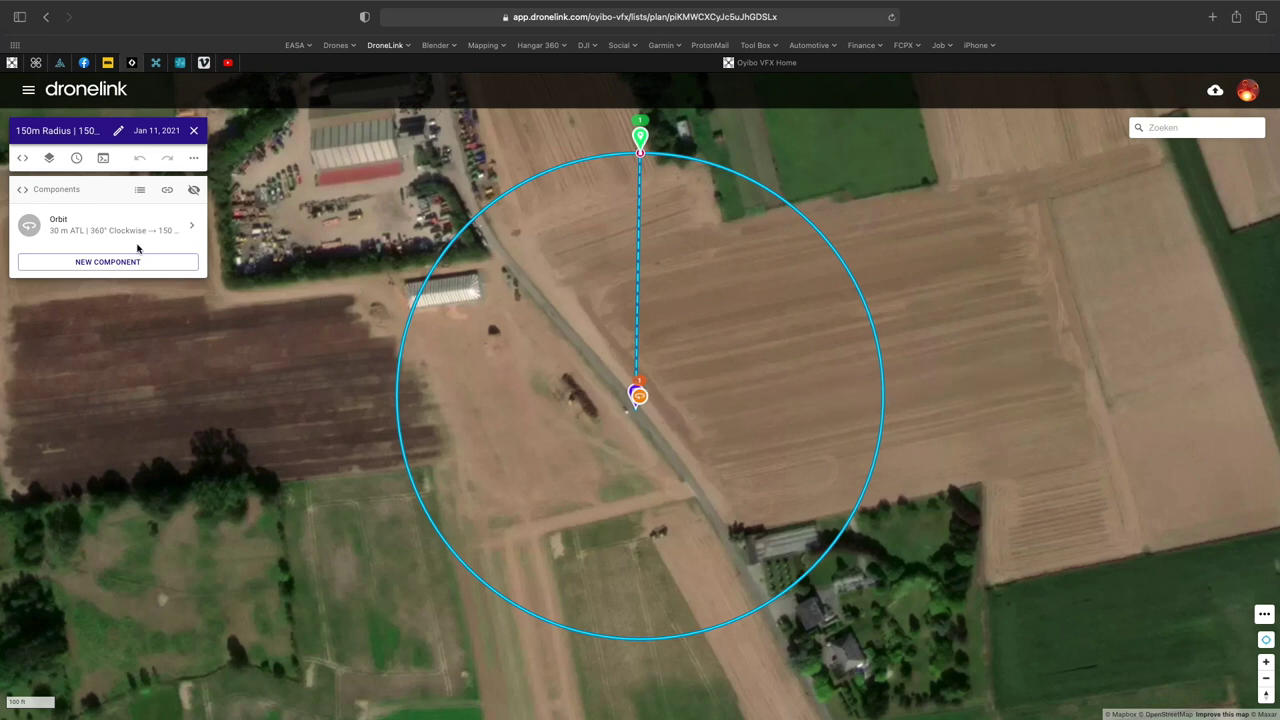
- Move the Orbit component's centre from the road into the large open field to the northeast
mouse_move(642, 388)
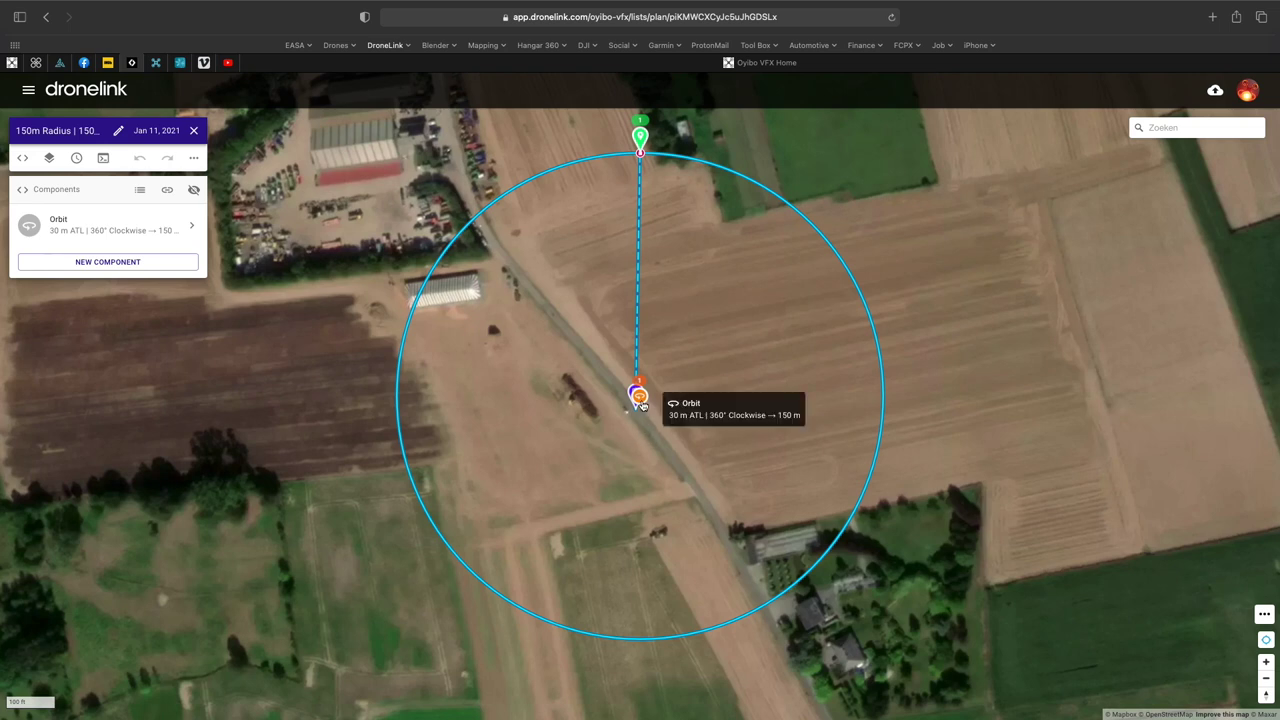
mouse_move(639, 395)
mouse_down()
mouse_move(798, 352)
mouse_move(771, 329)
mouse_up()
scroll(764, 363, down, 3)
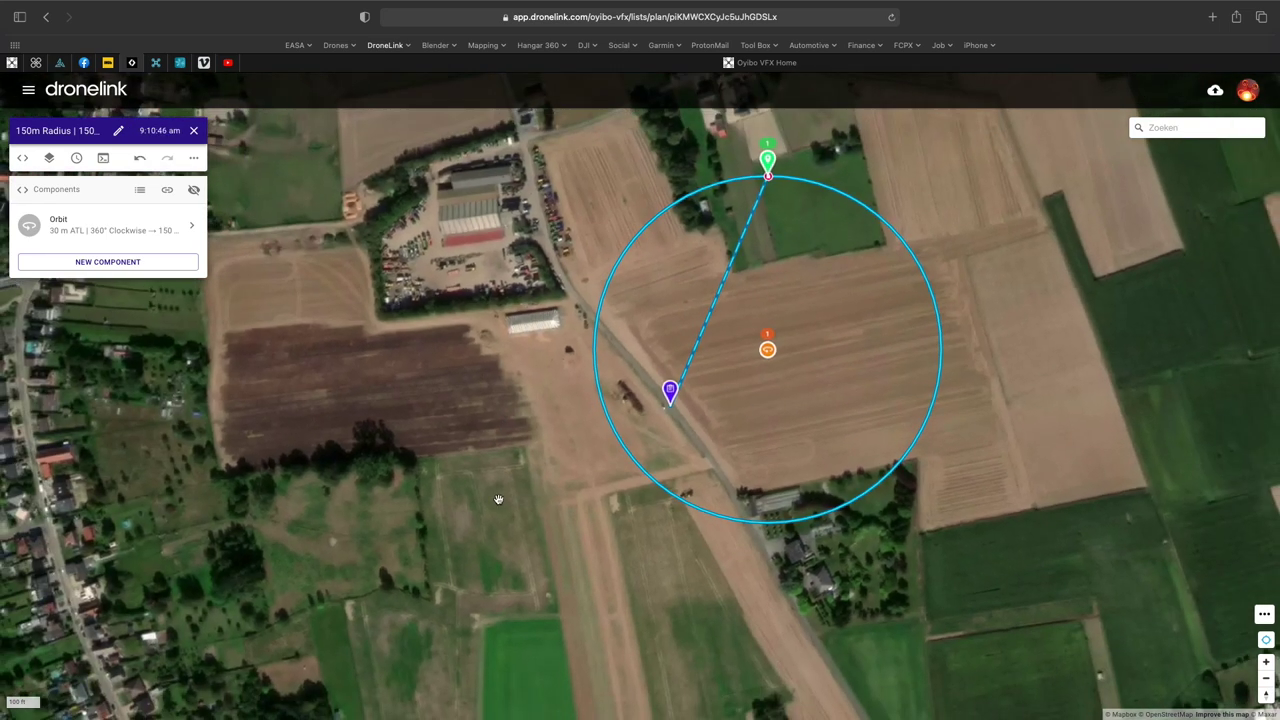
drag(506, 498, 478, 518)
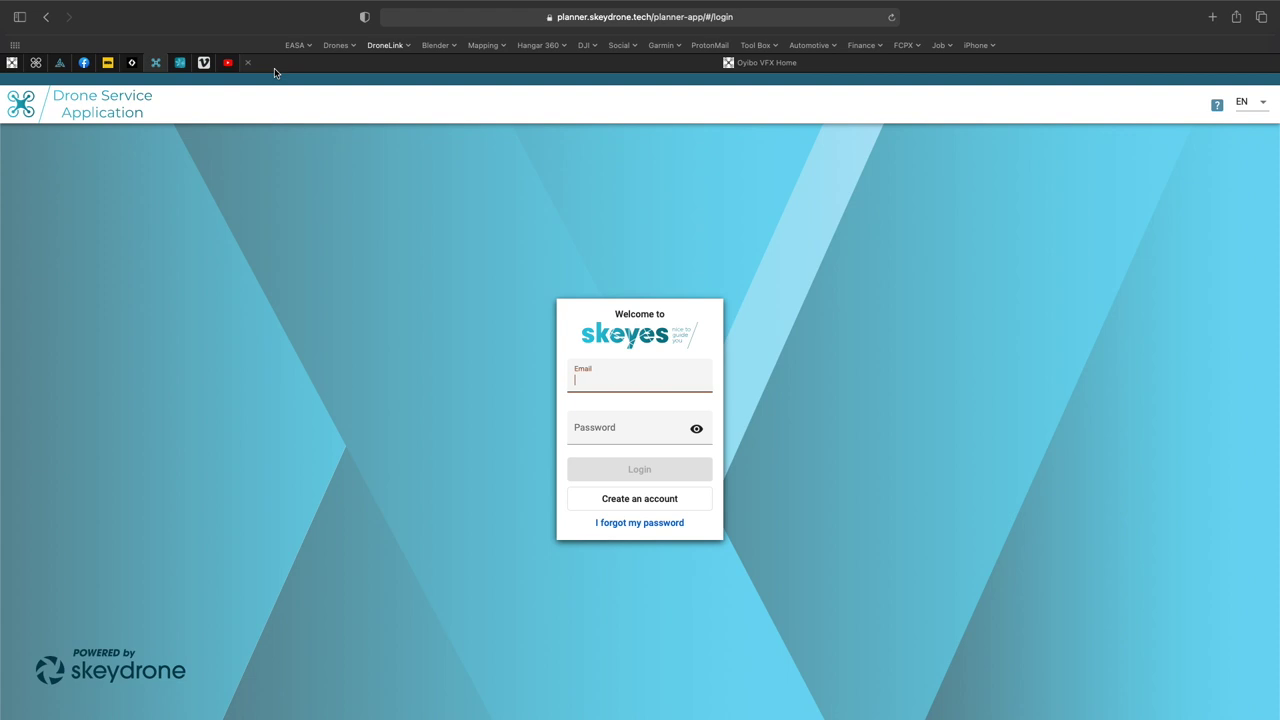
- Log in to the skeyes Drone Service Application with the saved account e-mail and password
click(640, 380)
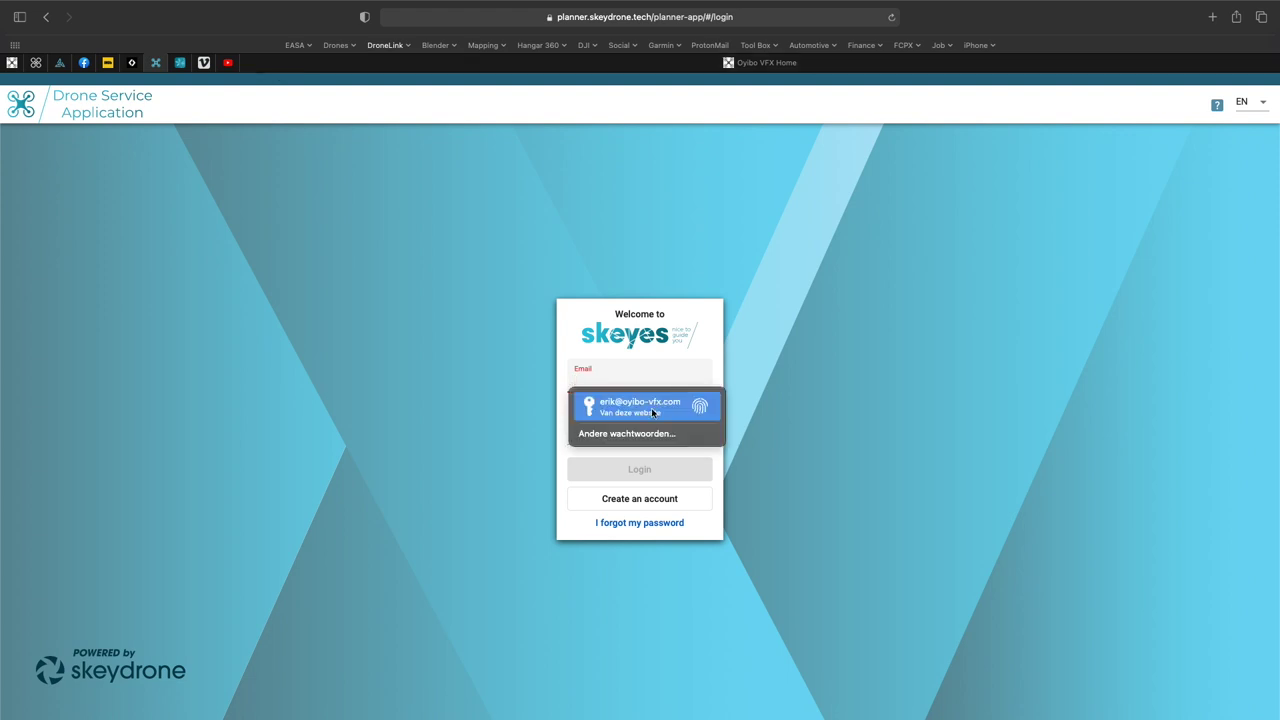
click(651, 407)
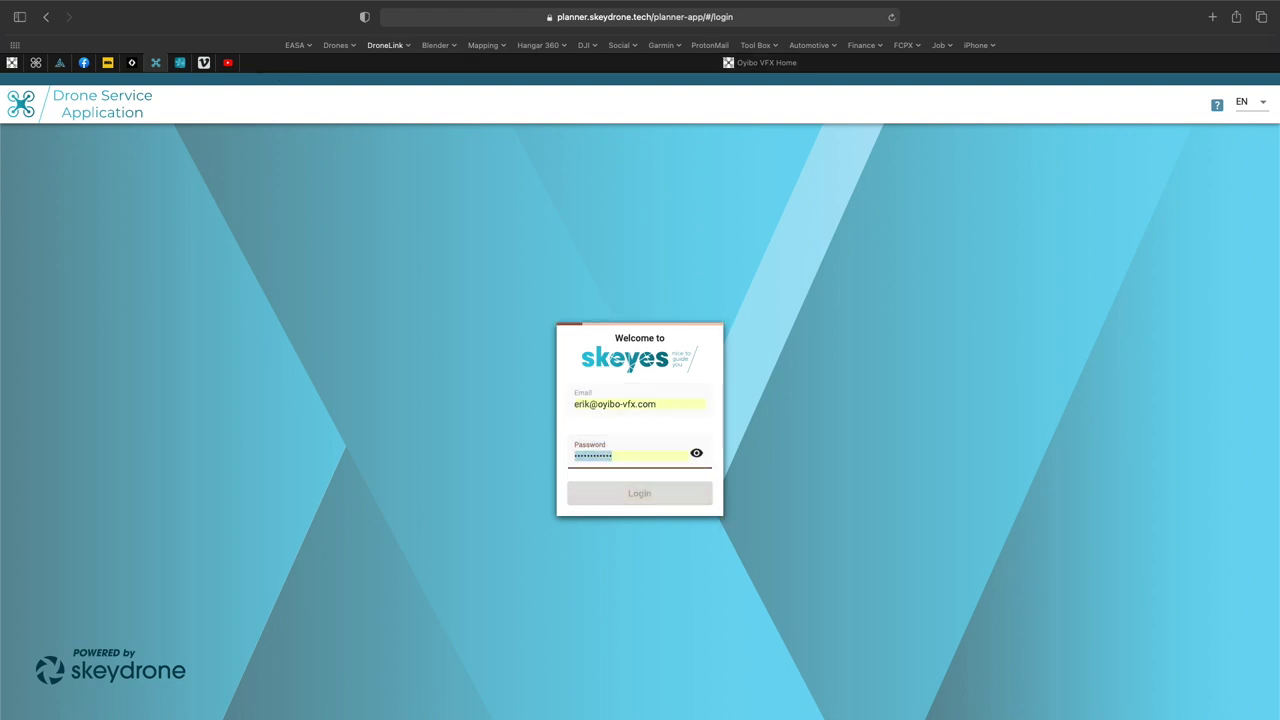
key(Return)
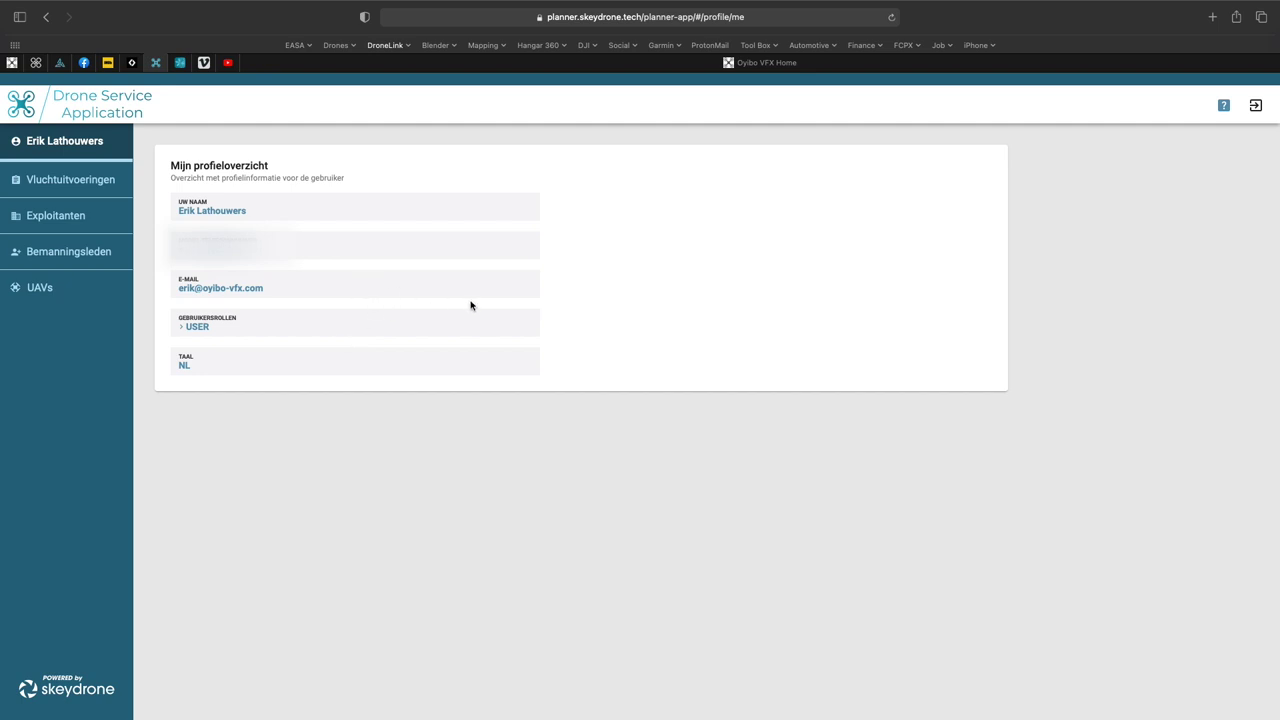
- Create a new flight operation named "Panorama" with the description "Panorama at 50m"
click(61, 180)
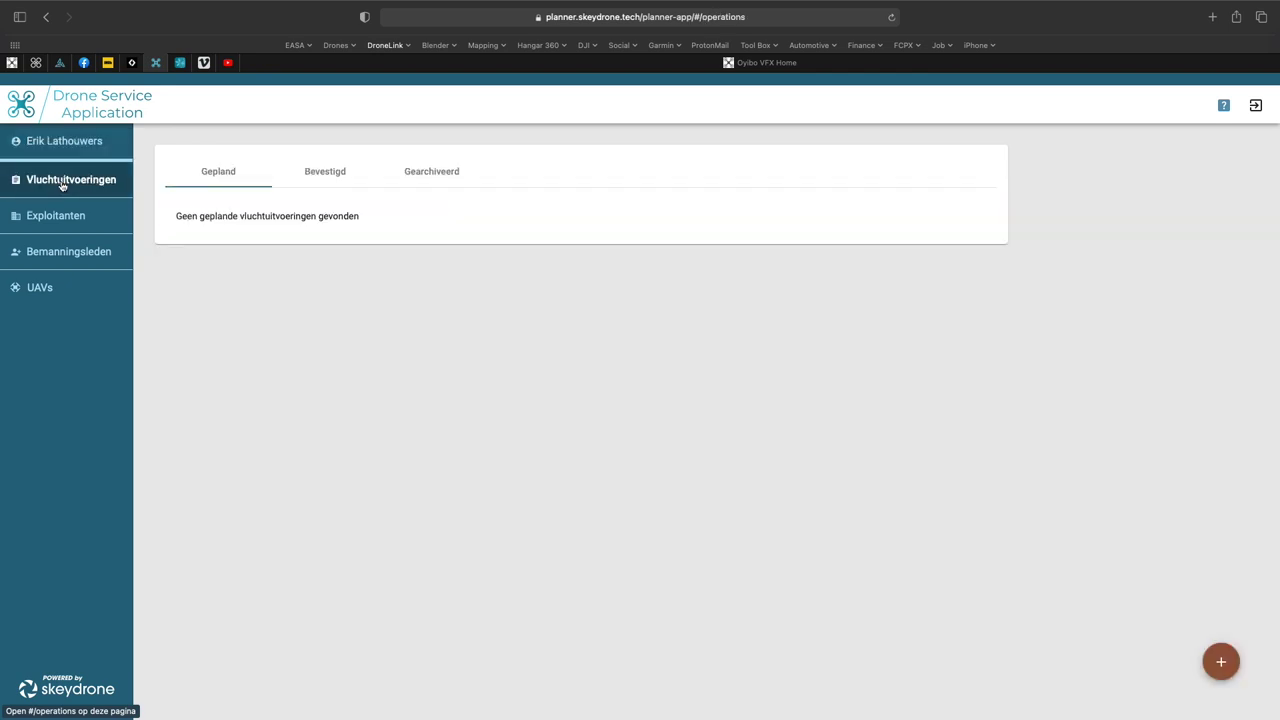
click(1221, 665)
click(229, 215)
text(Panorama)
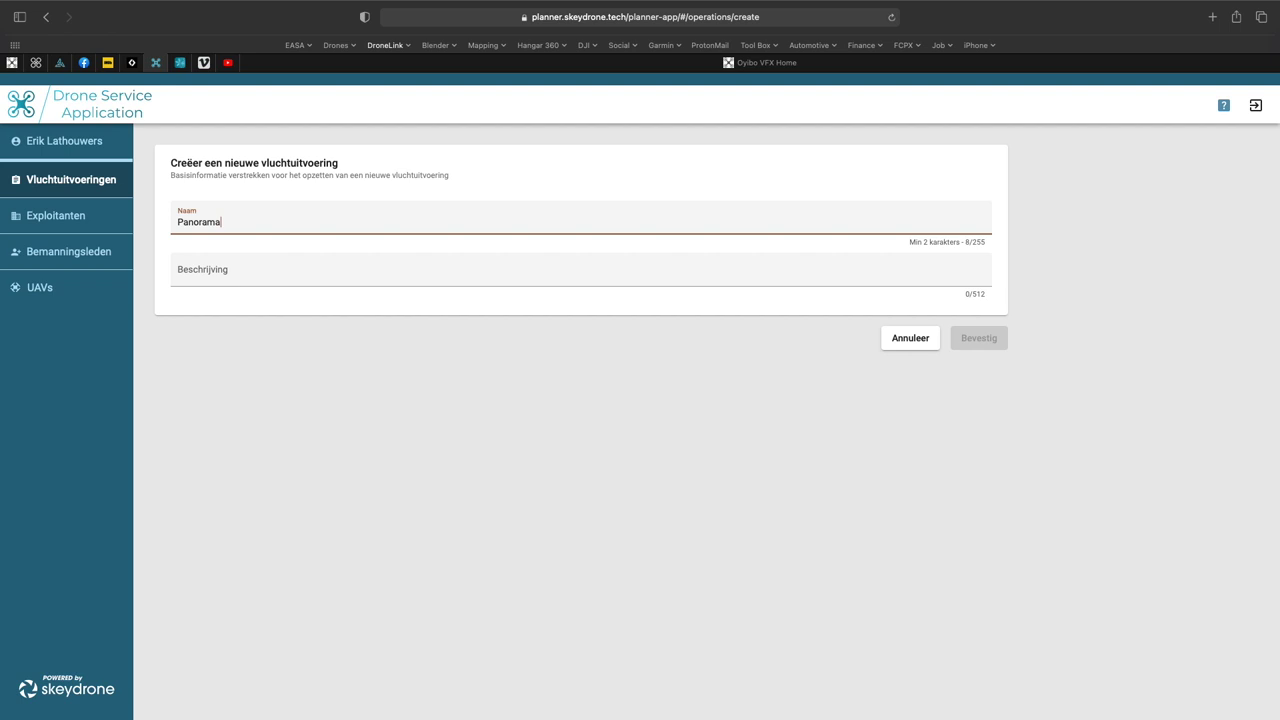
click(200, 272)
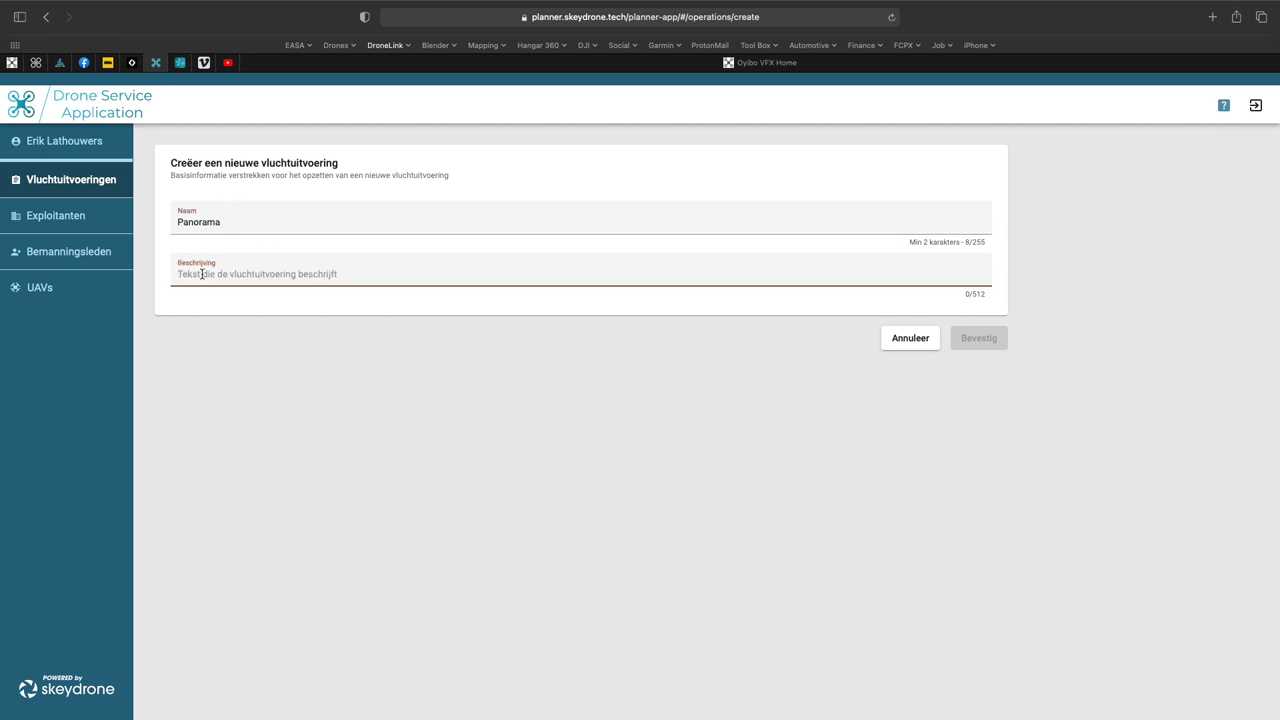
text(Panorama at 50m)
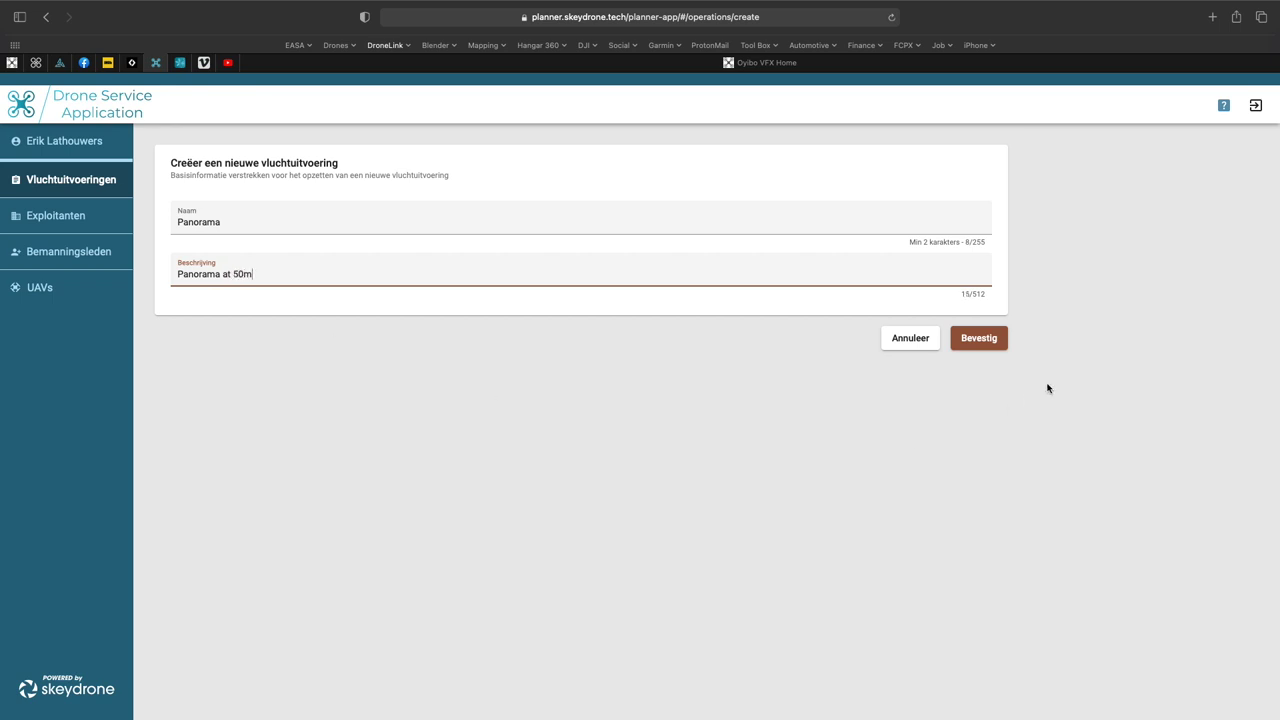
click(979, 340)
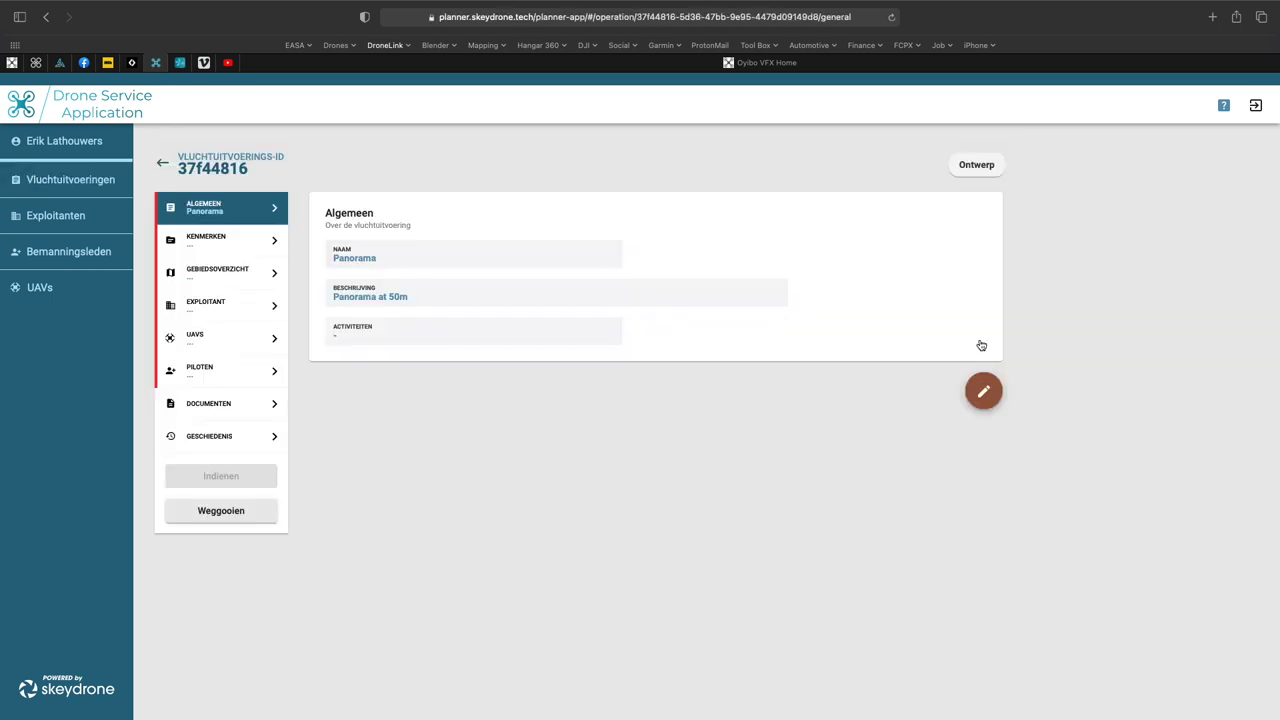
- Add Foto/Videografie as the activity in the operation's general information and save it
click(983, 391)
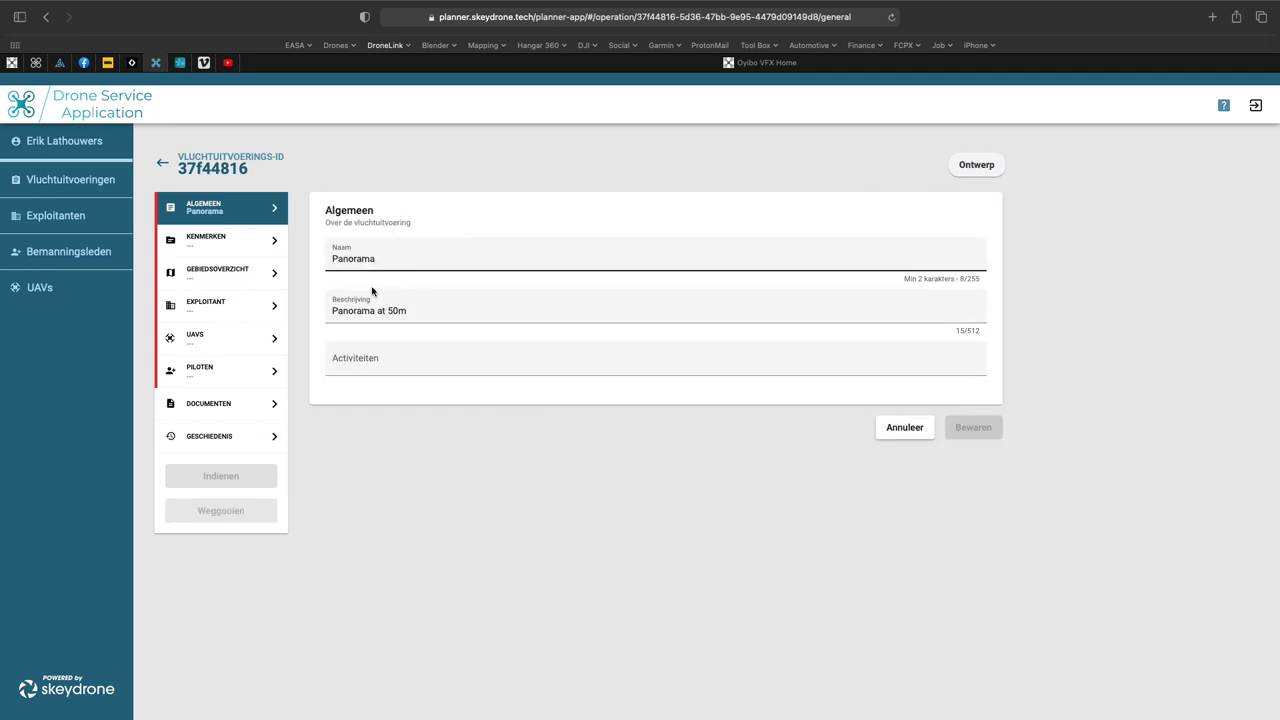
click(403, 362)
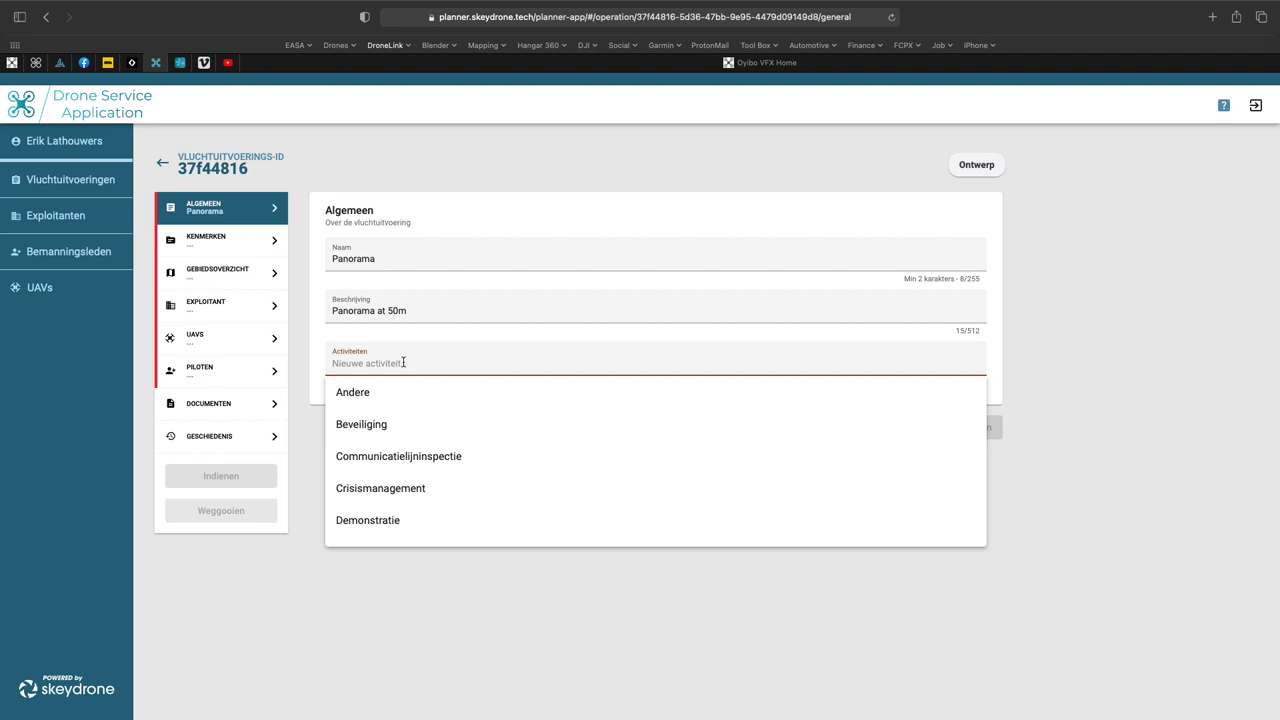
text(fot)
click(382, 391)
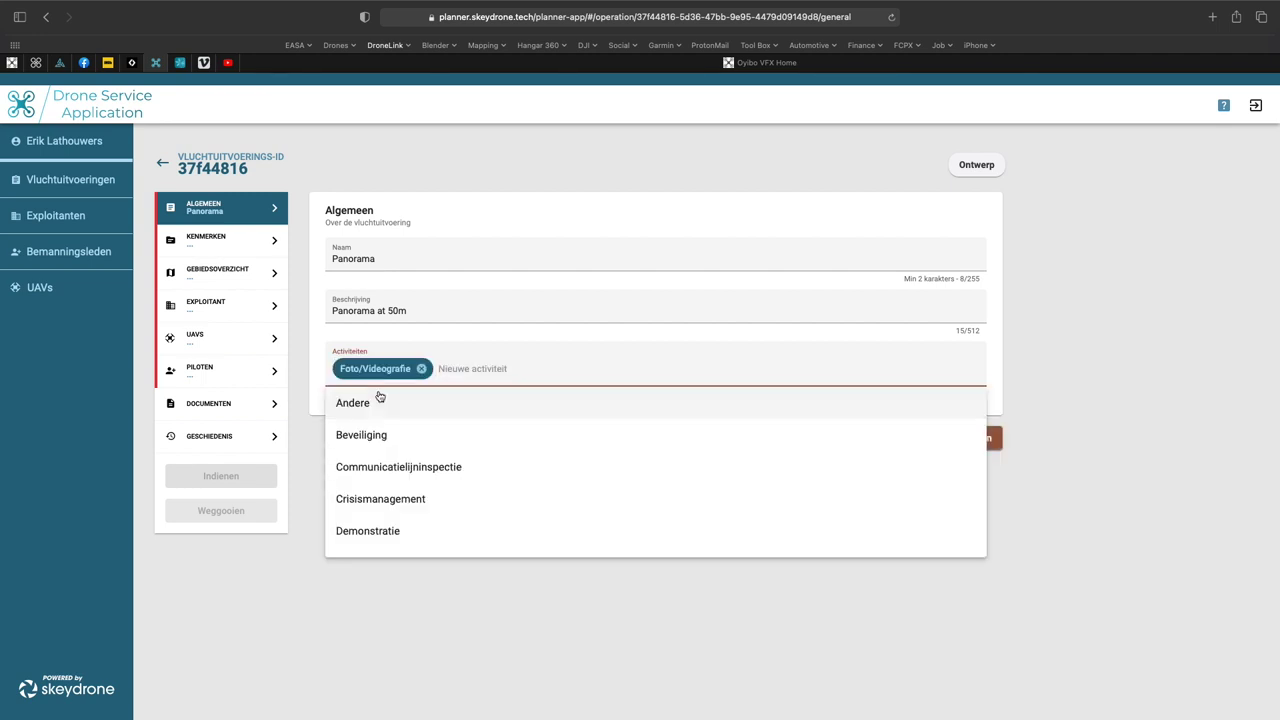
click(1169, 378)
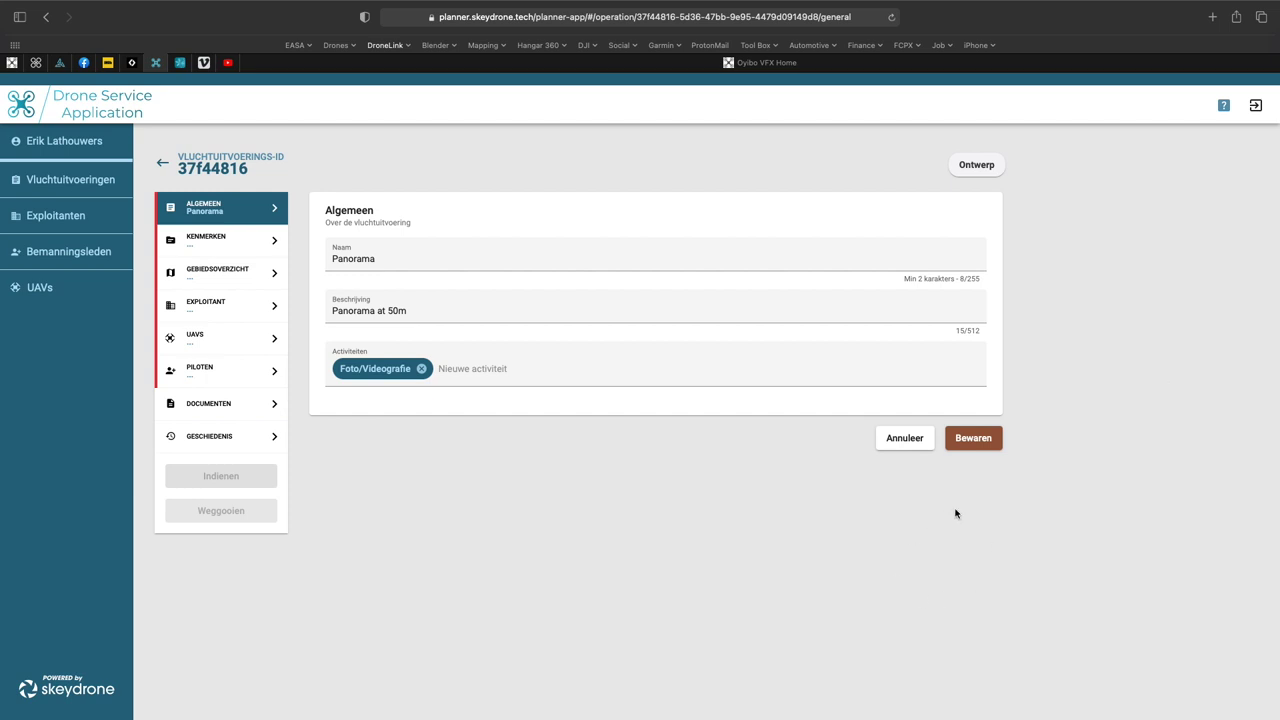
click(974, 441)
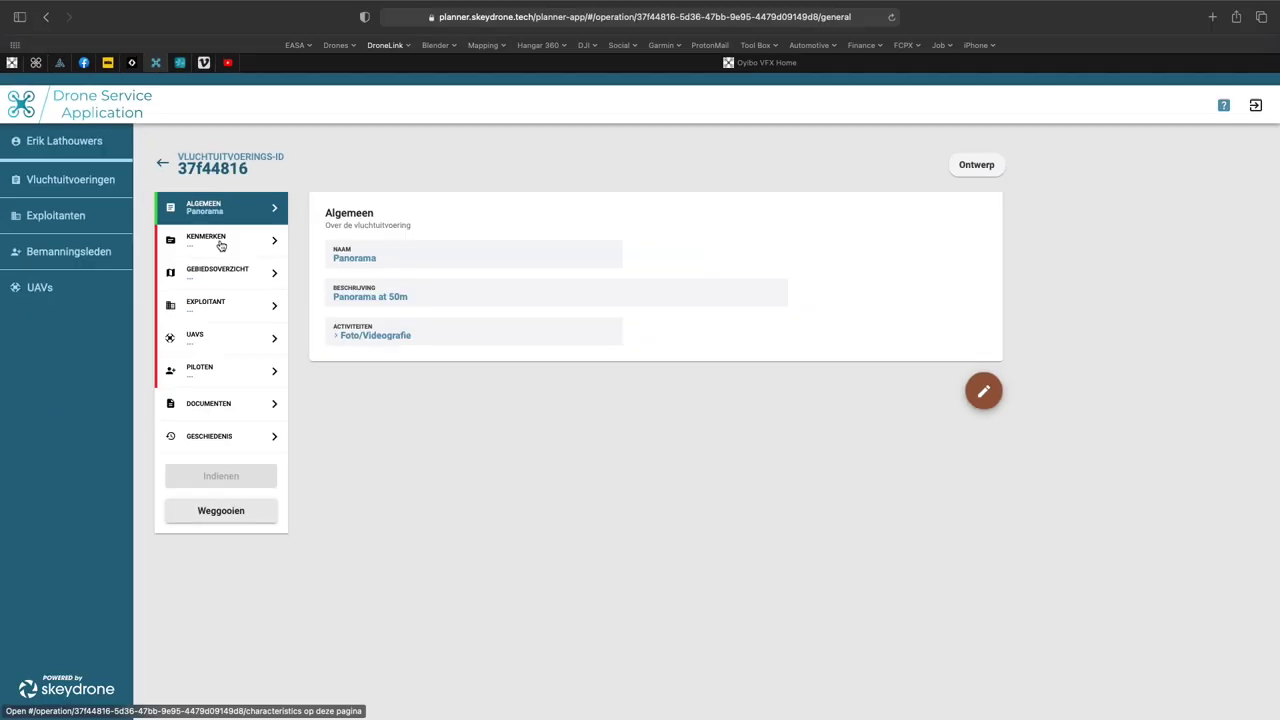
- Set the flight characteristics to category Open and subcategory A3 with VLOS, and save them
click(221, 243)
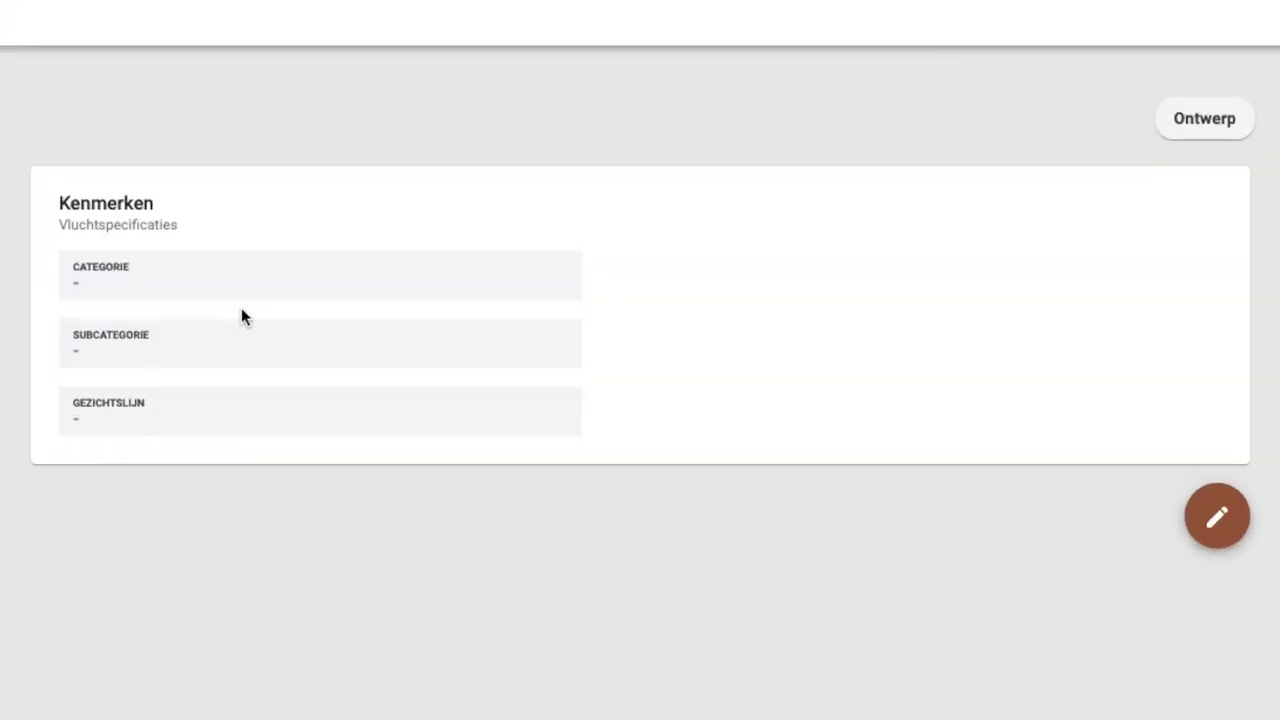
click(1224, 520)
click(140, 292)
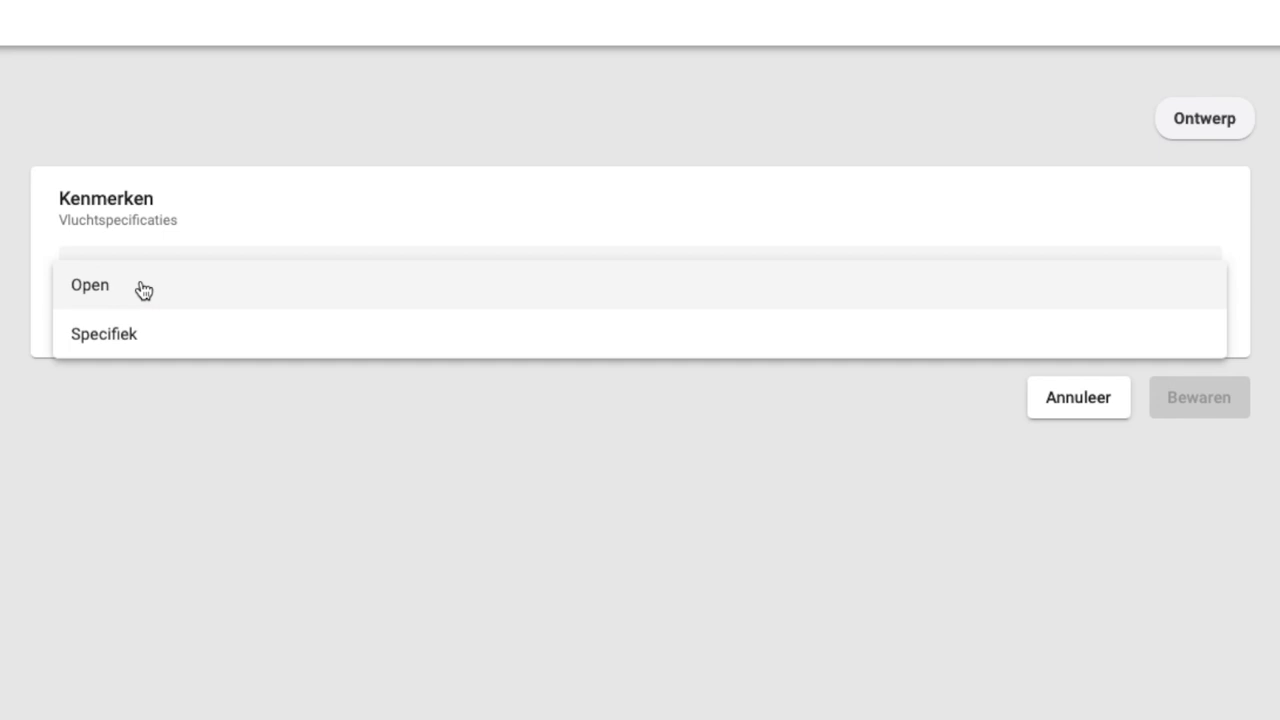
click(101, 289)
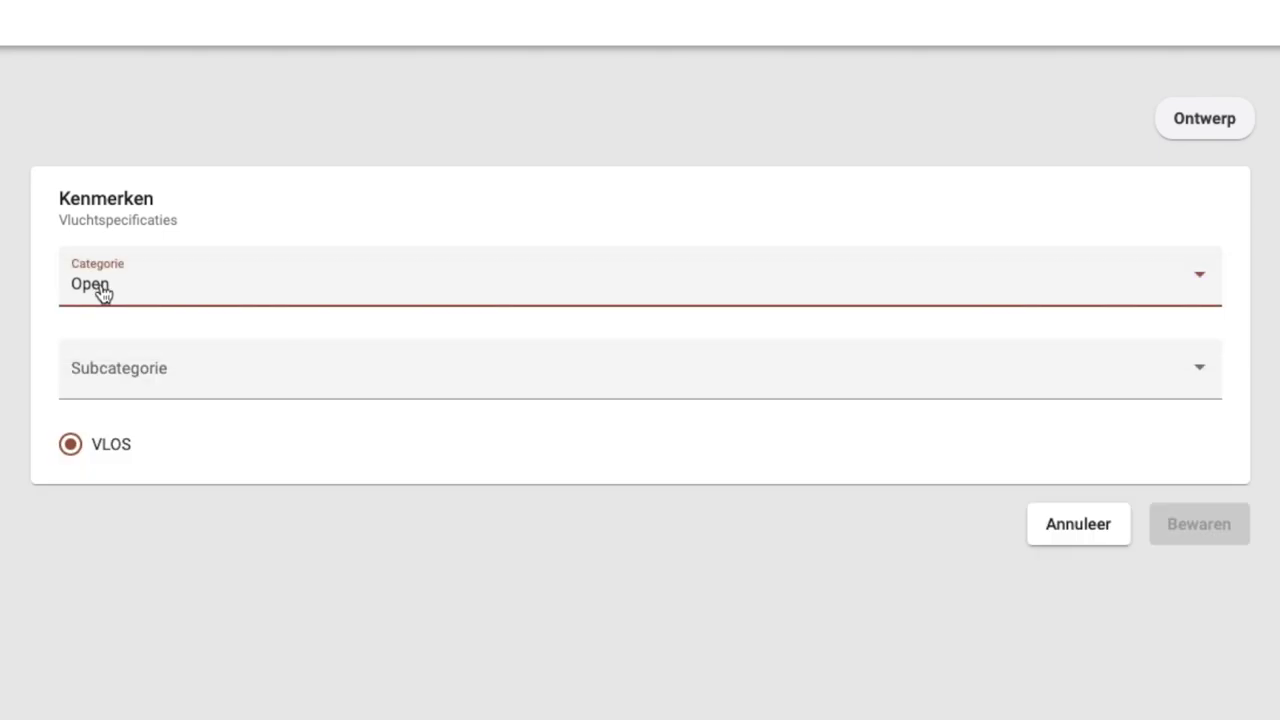
click(170, 376)
click(87, 481)
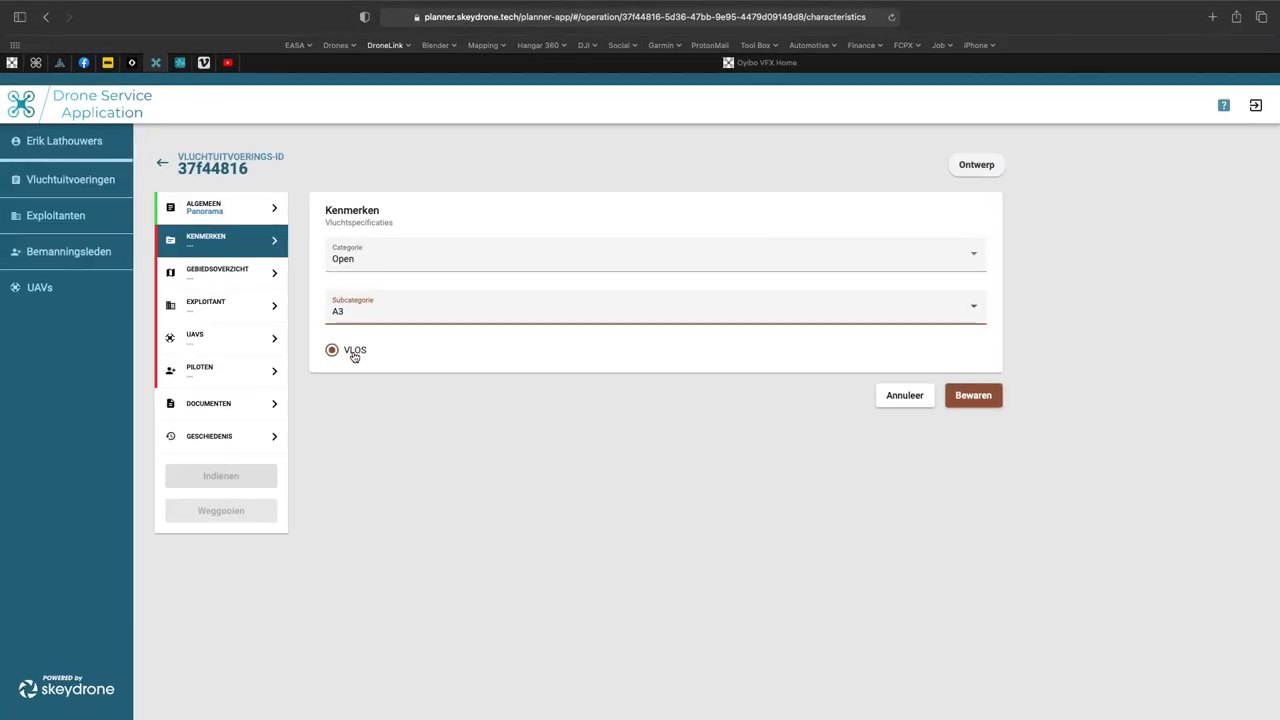
click(974, 397)
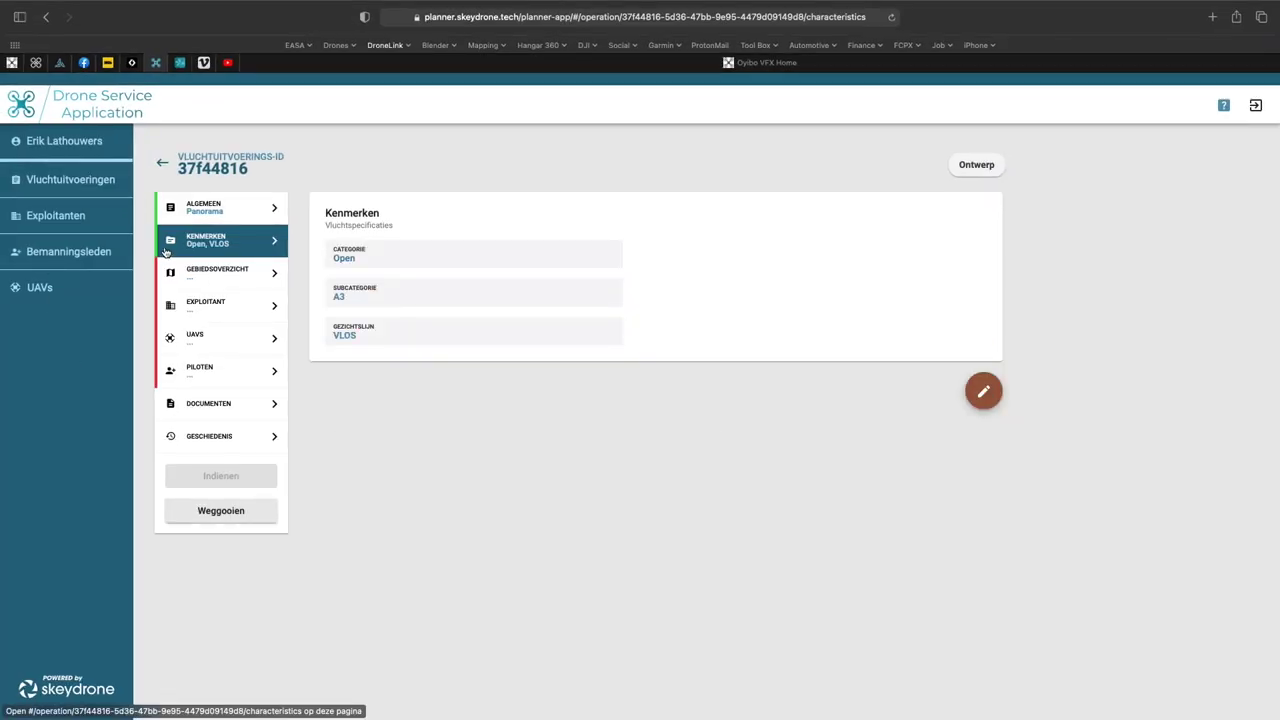
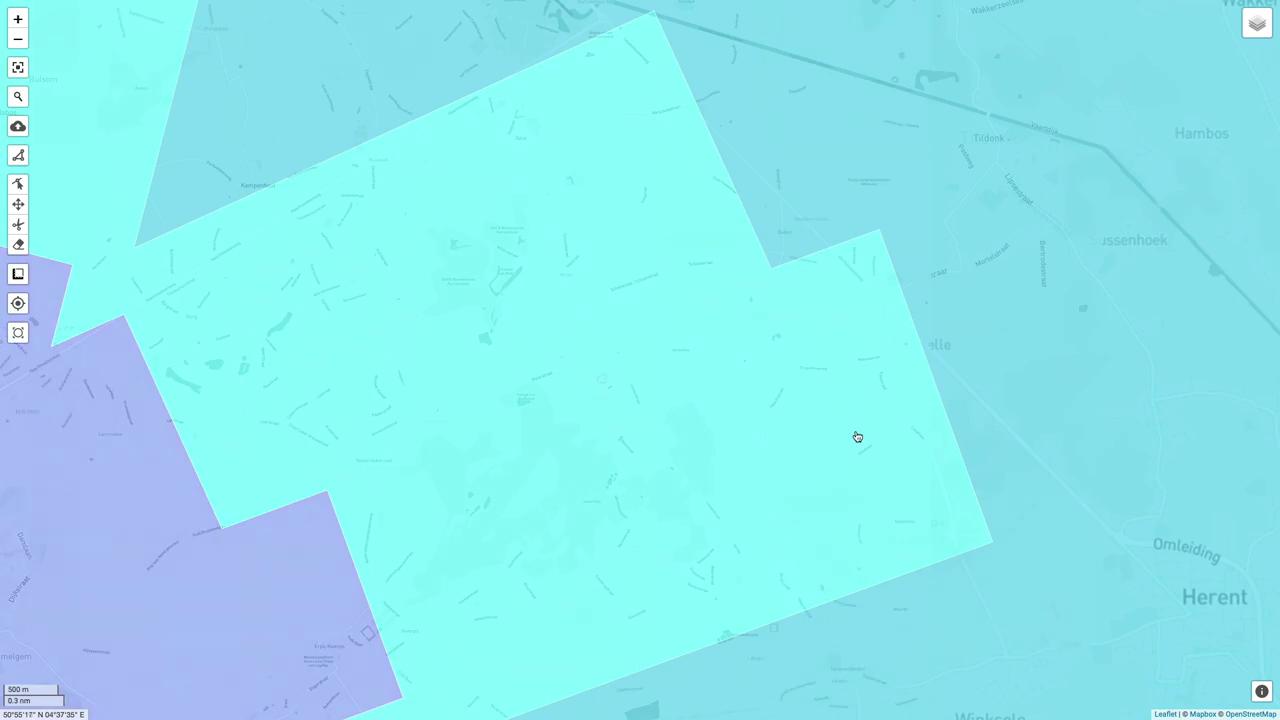
- Draw a four-sided flight area over the field on the east side of the road and leave the full-screen map
scroll(865, 436, up, 5)
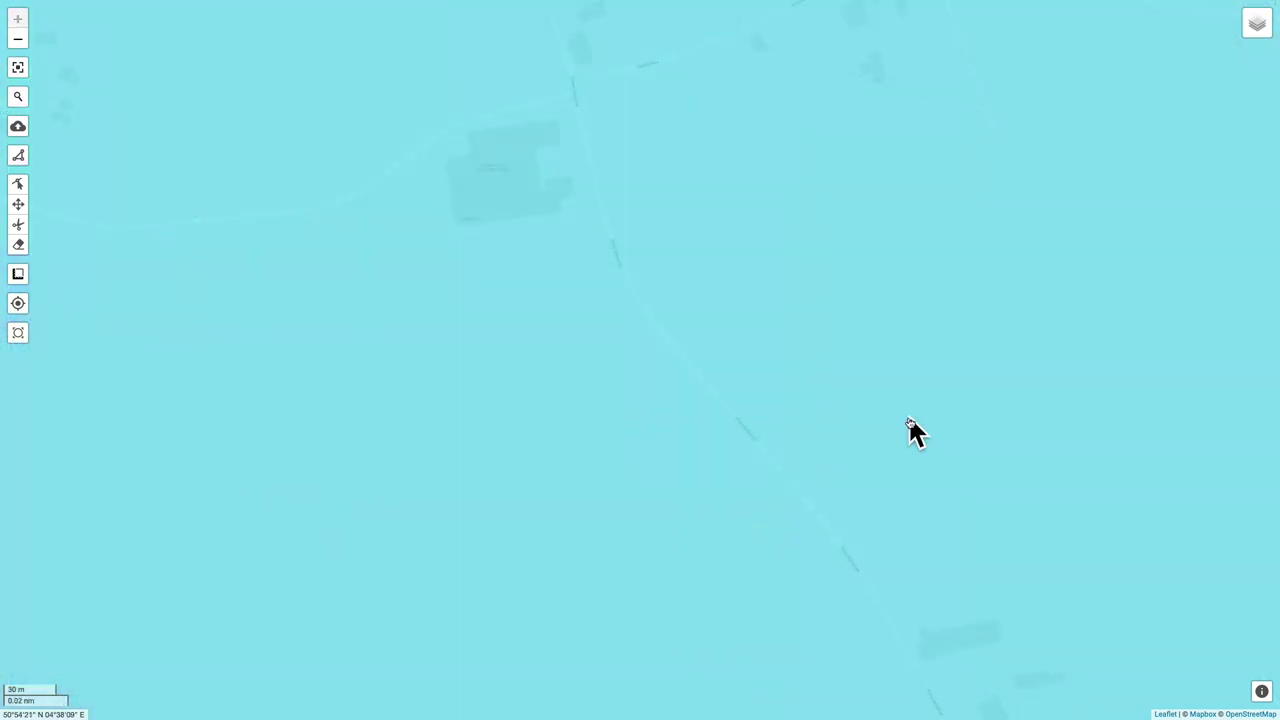
click(17, 154)
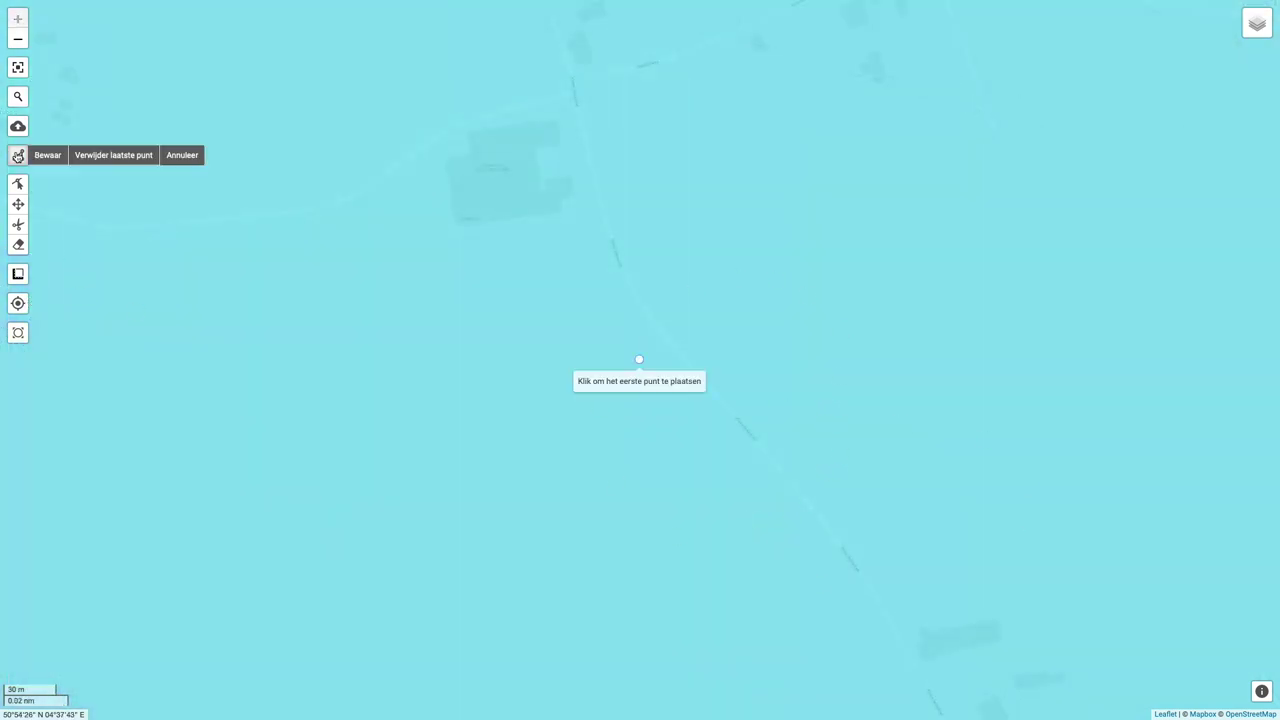
click(616, 256)
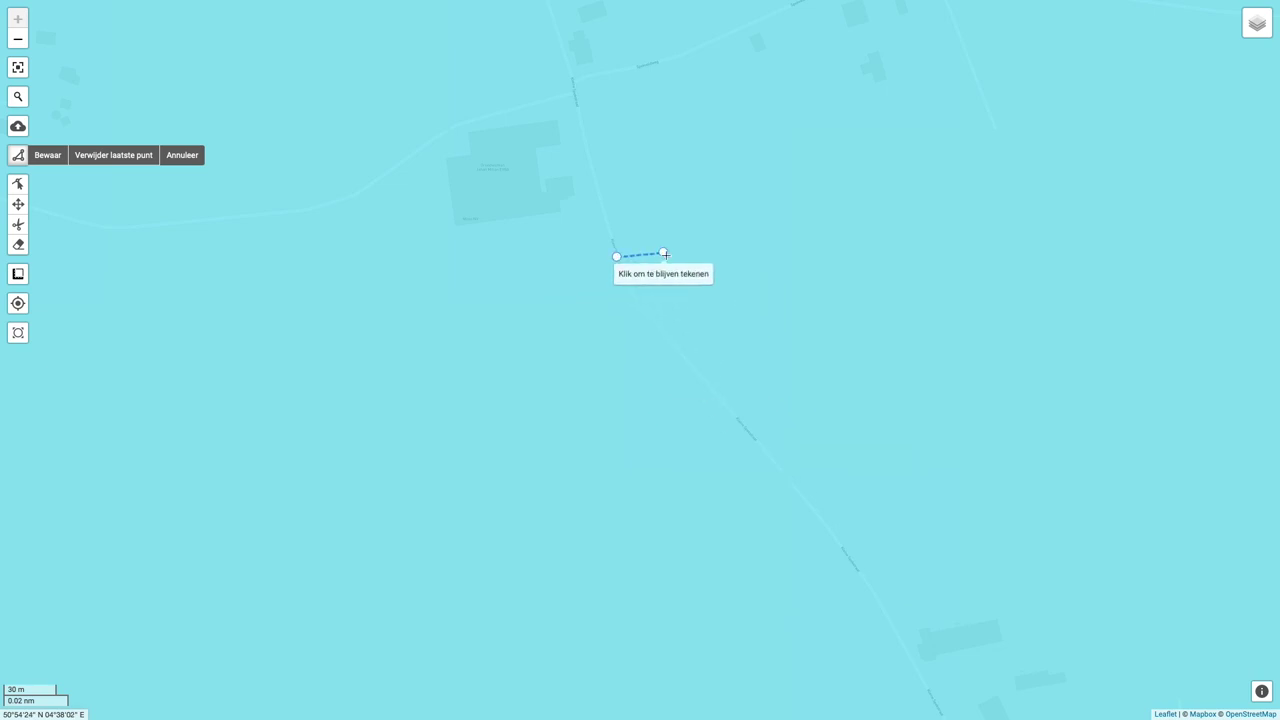
click(879, 89)
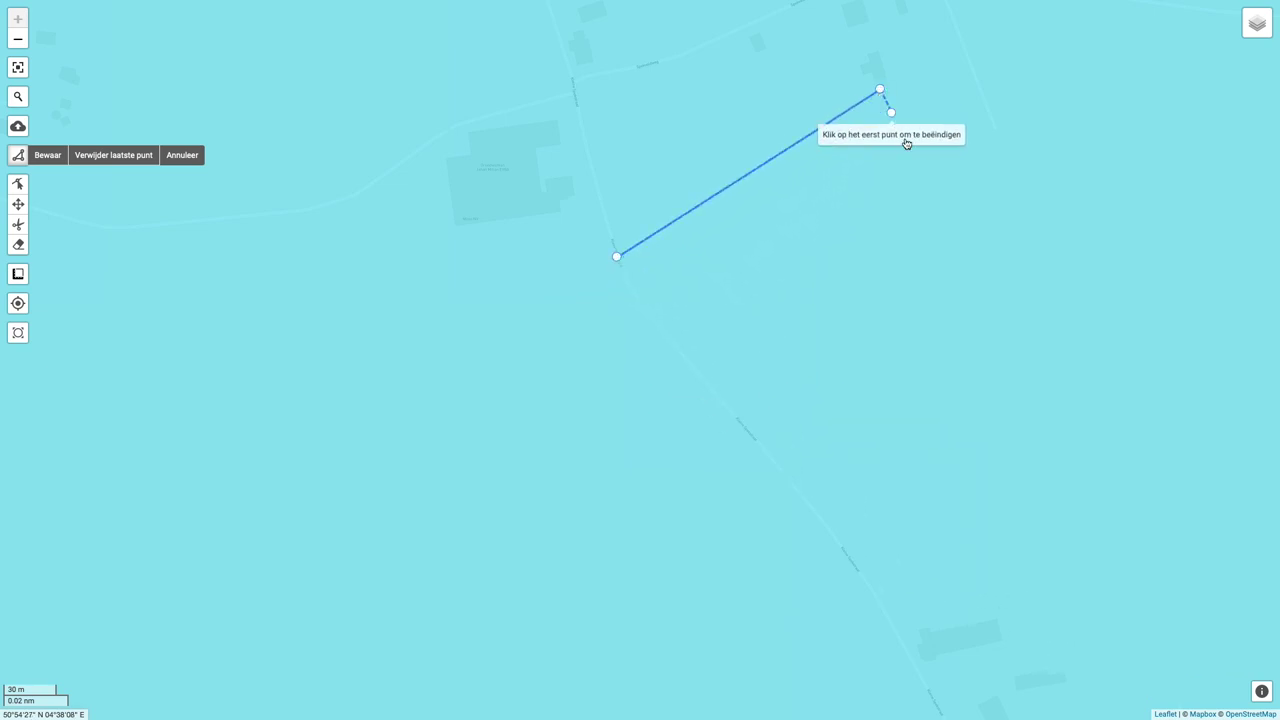
click(1194, 430)
click(891, 625)
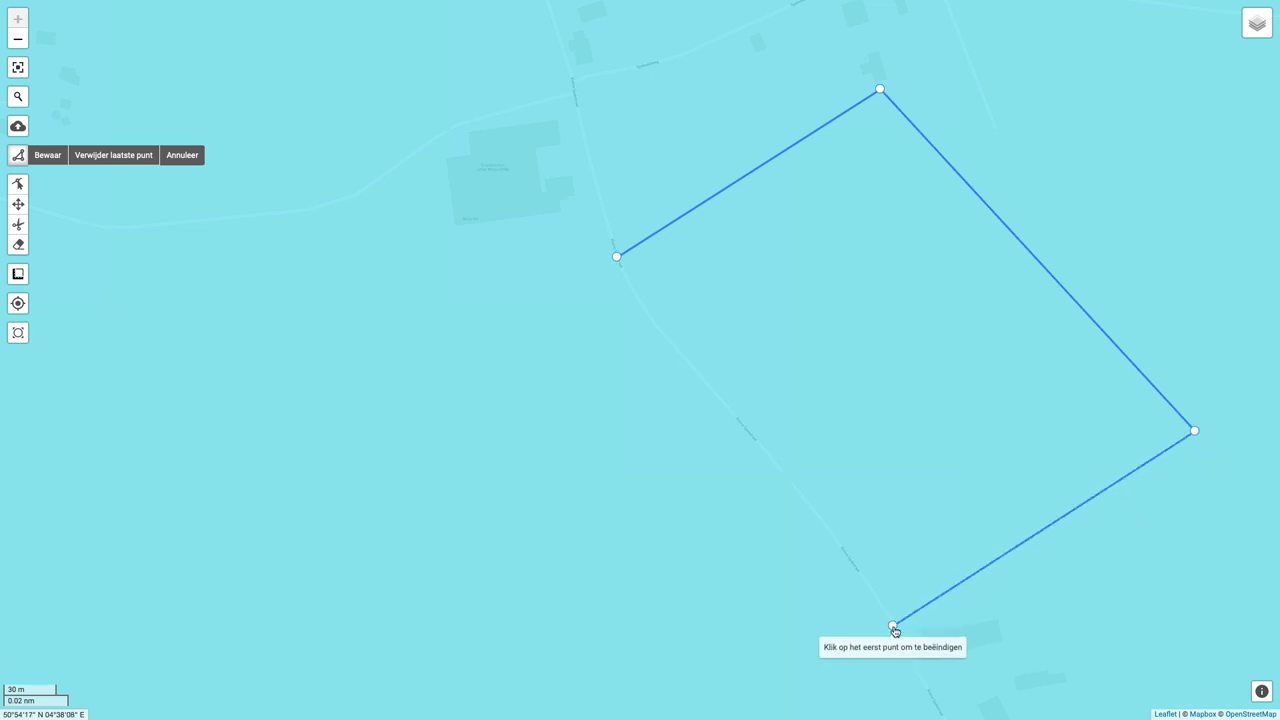
click(618, 258)
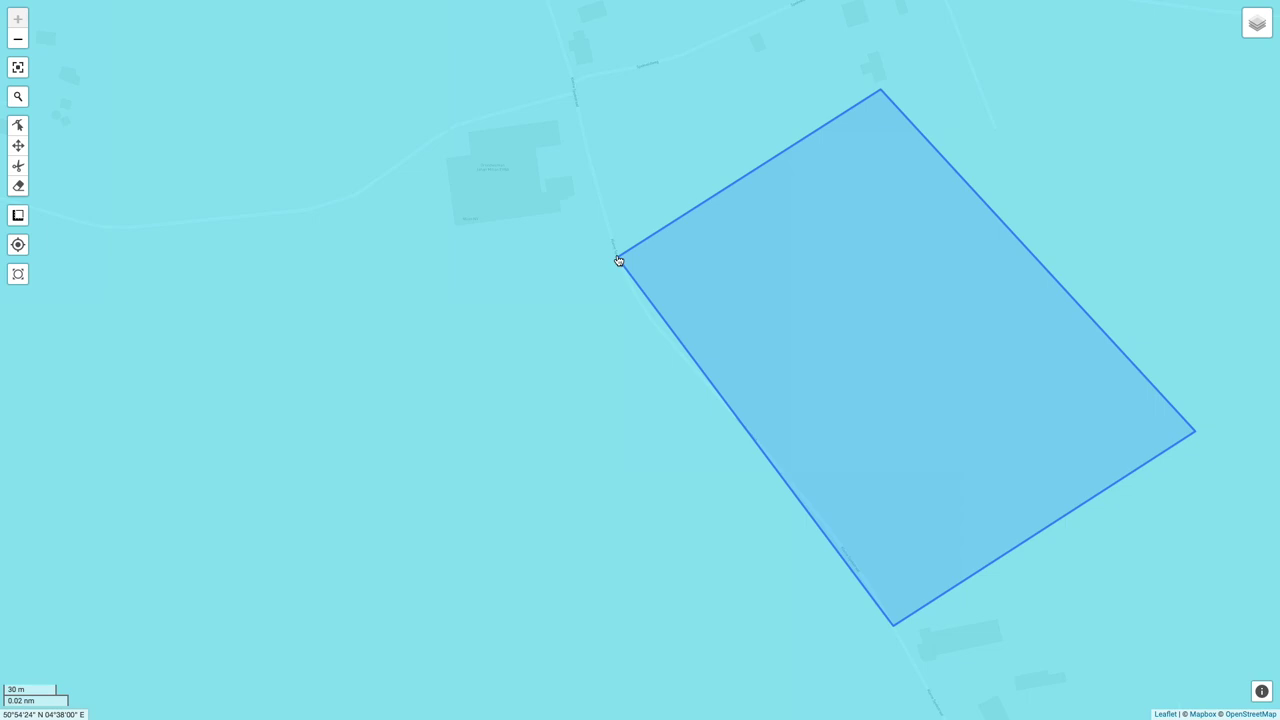
scroll(615, 574, down, 2)
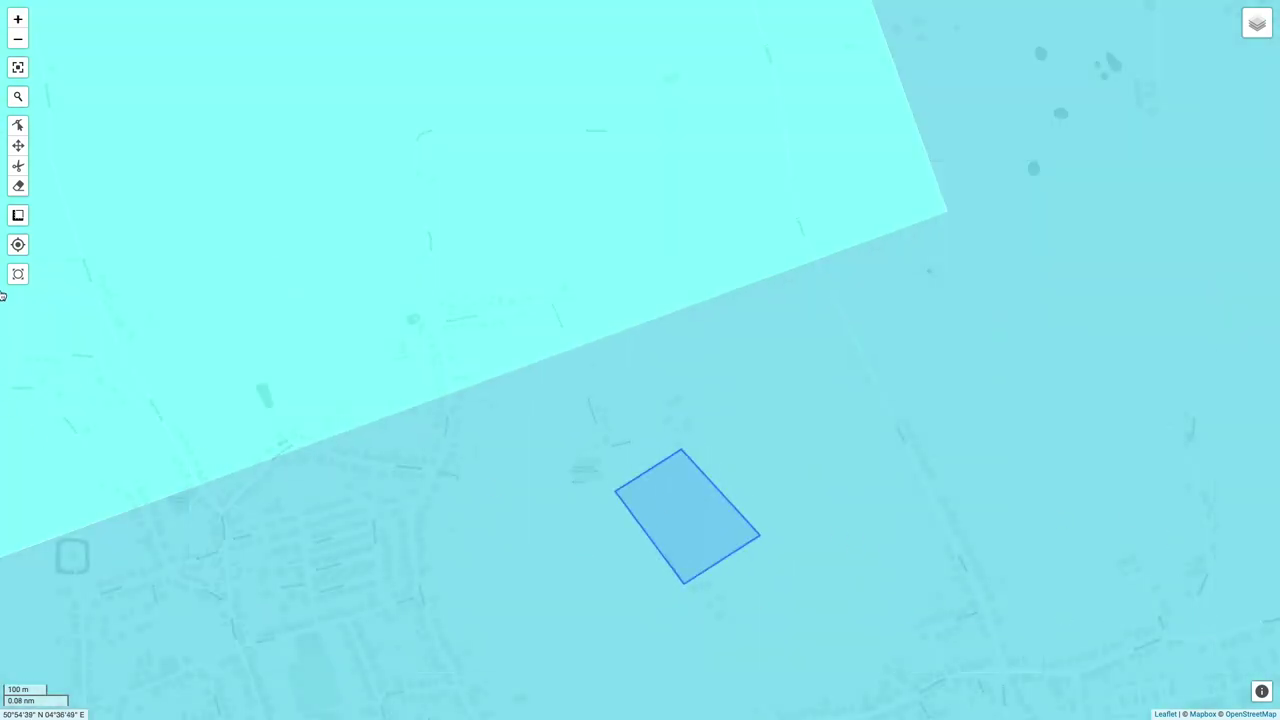
click(18, 68)
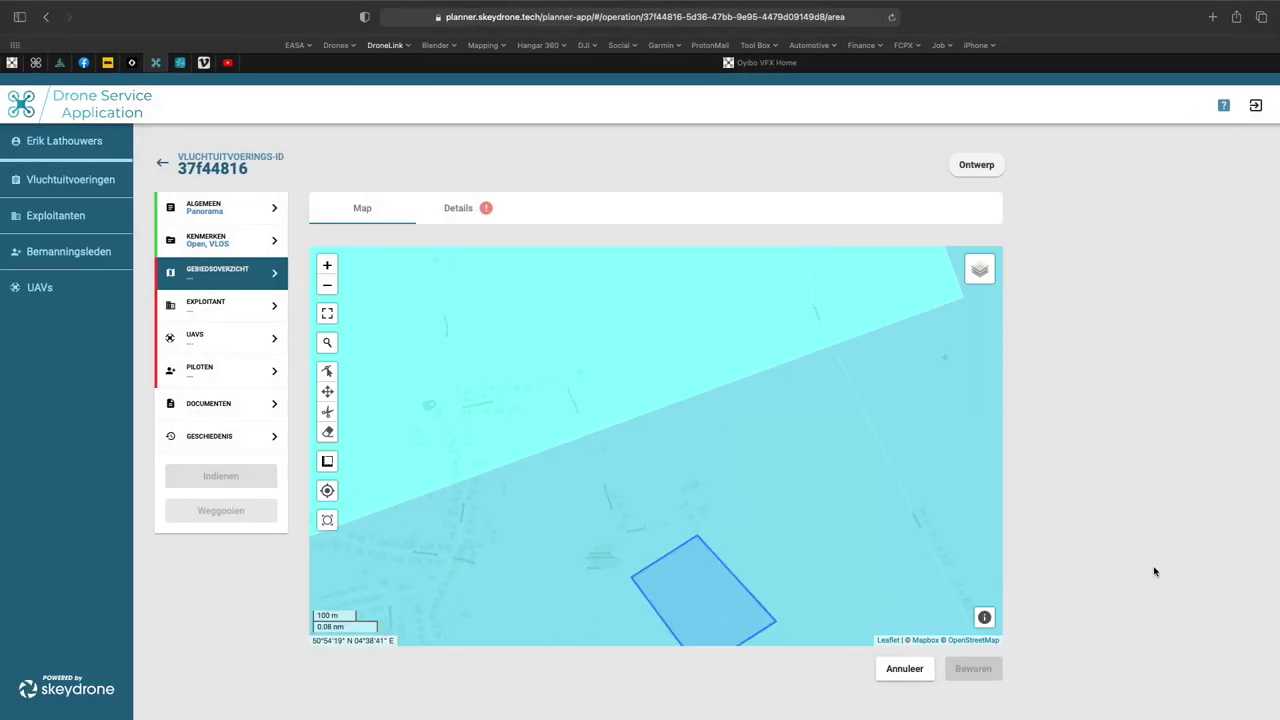
drag(724, 513, 677, 383)
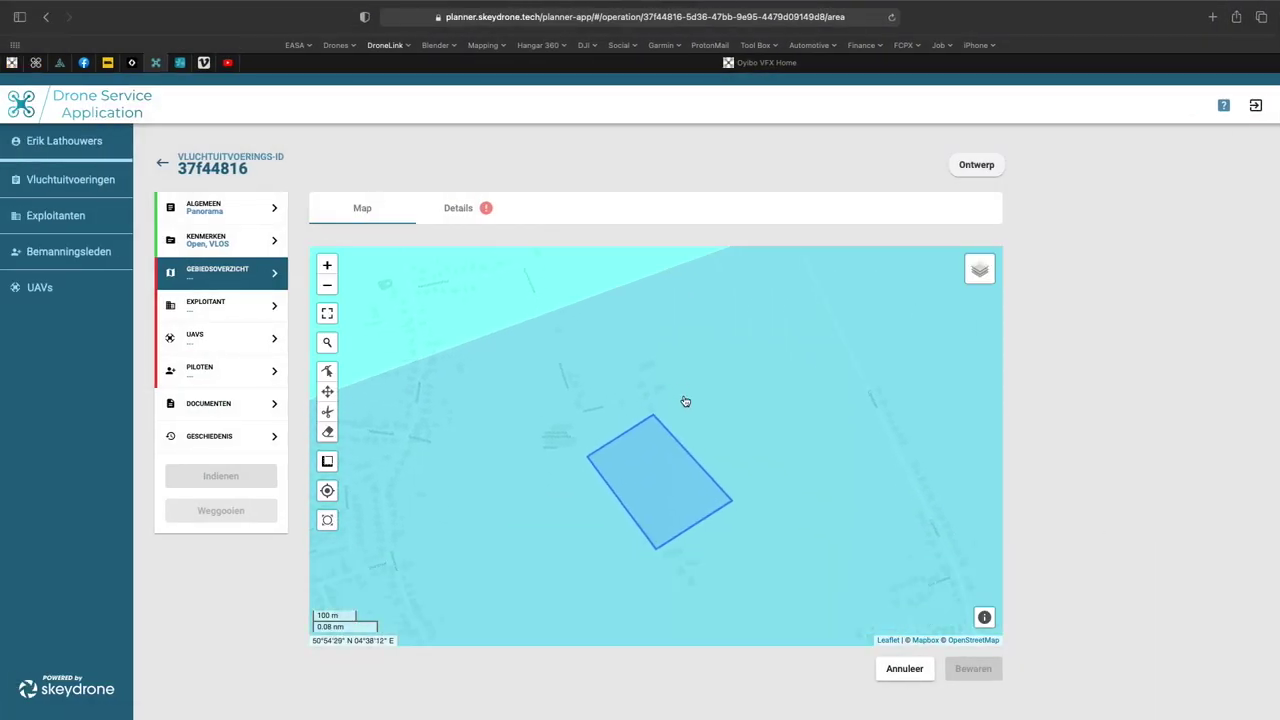
- Set the flight area's maximum height to 150 feet AGL in the area details
click(458, 208)
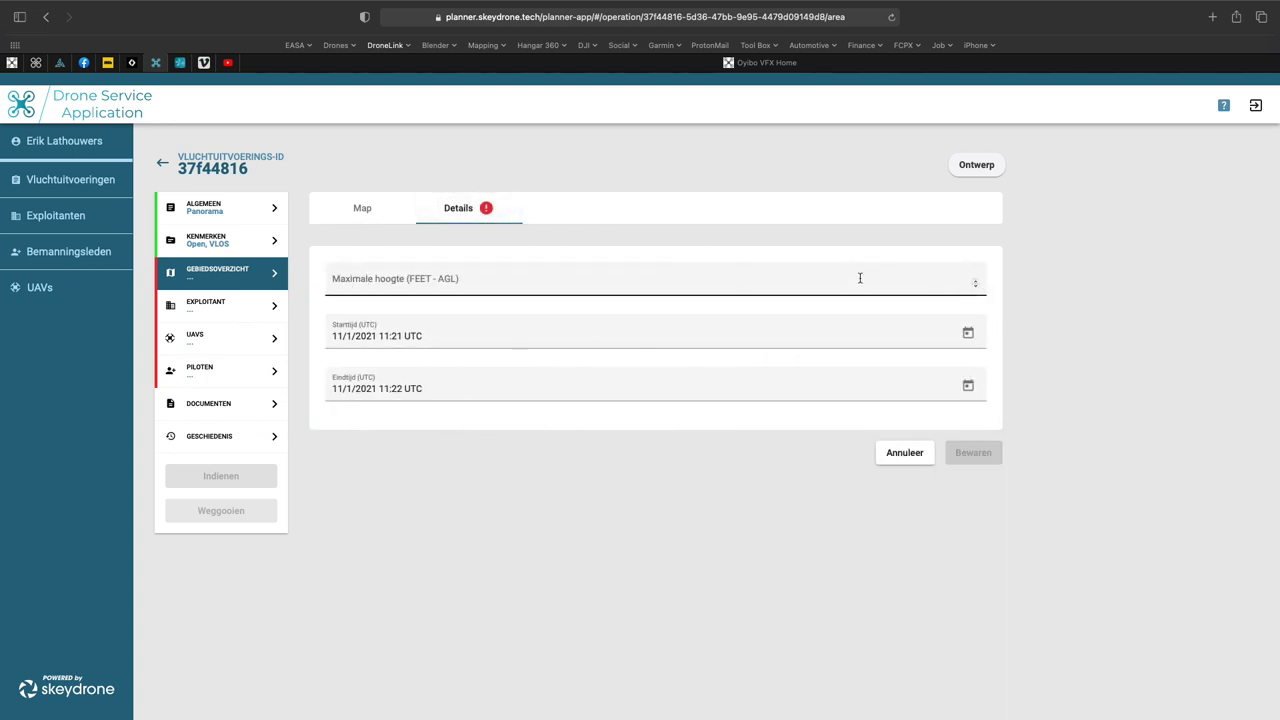
click(505, 285)
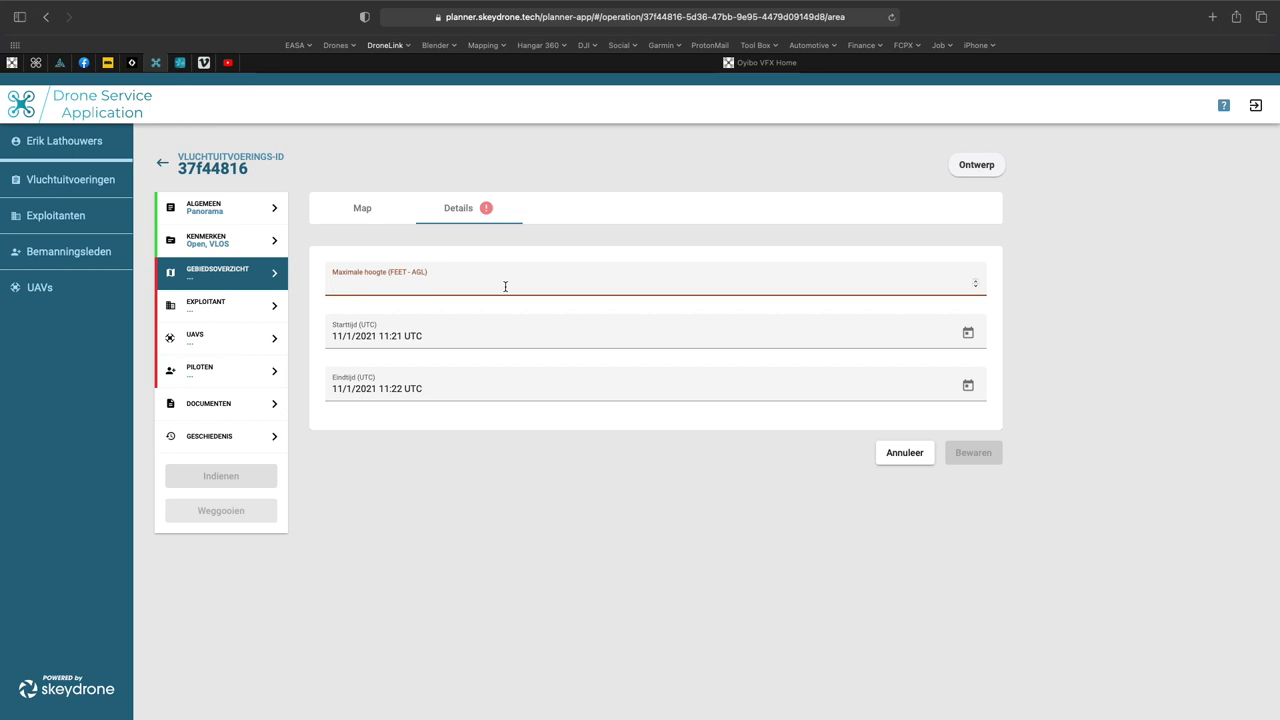
text(150)
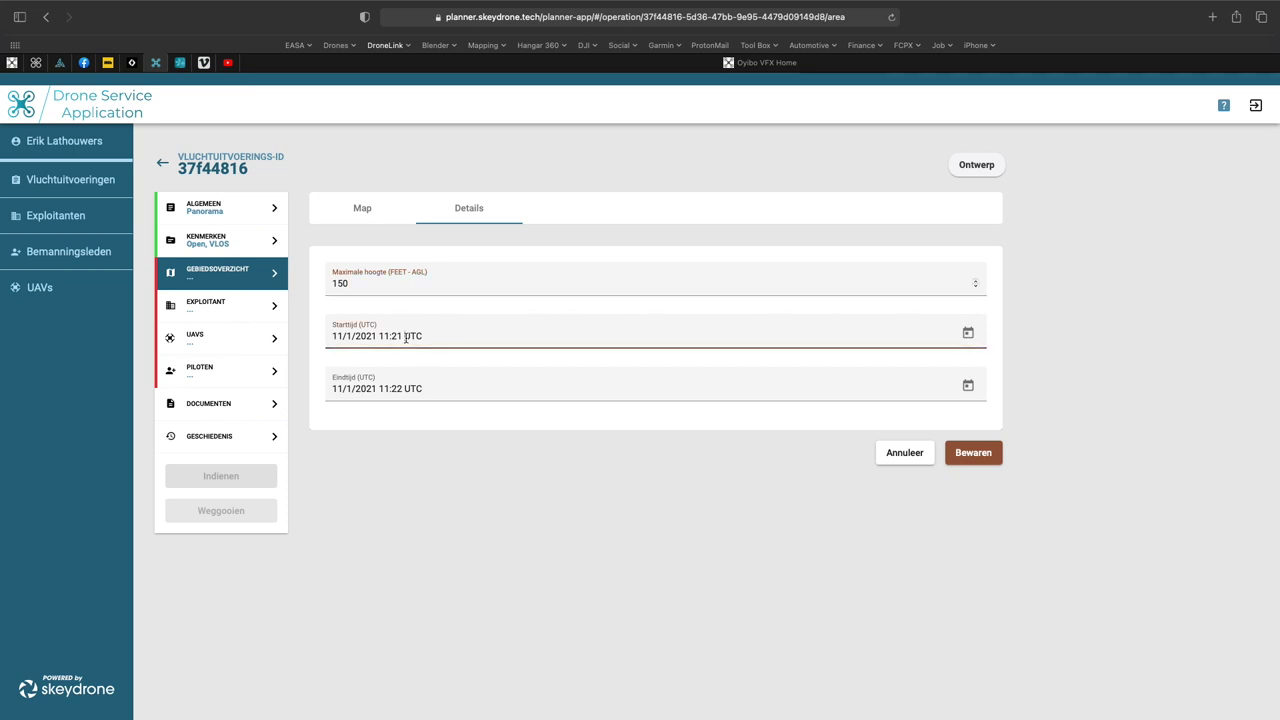
- Set the flight area's start time to 13:00 UTC on 11 January 2021
click(968, 334)
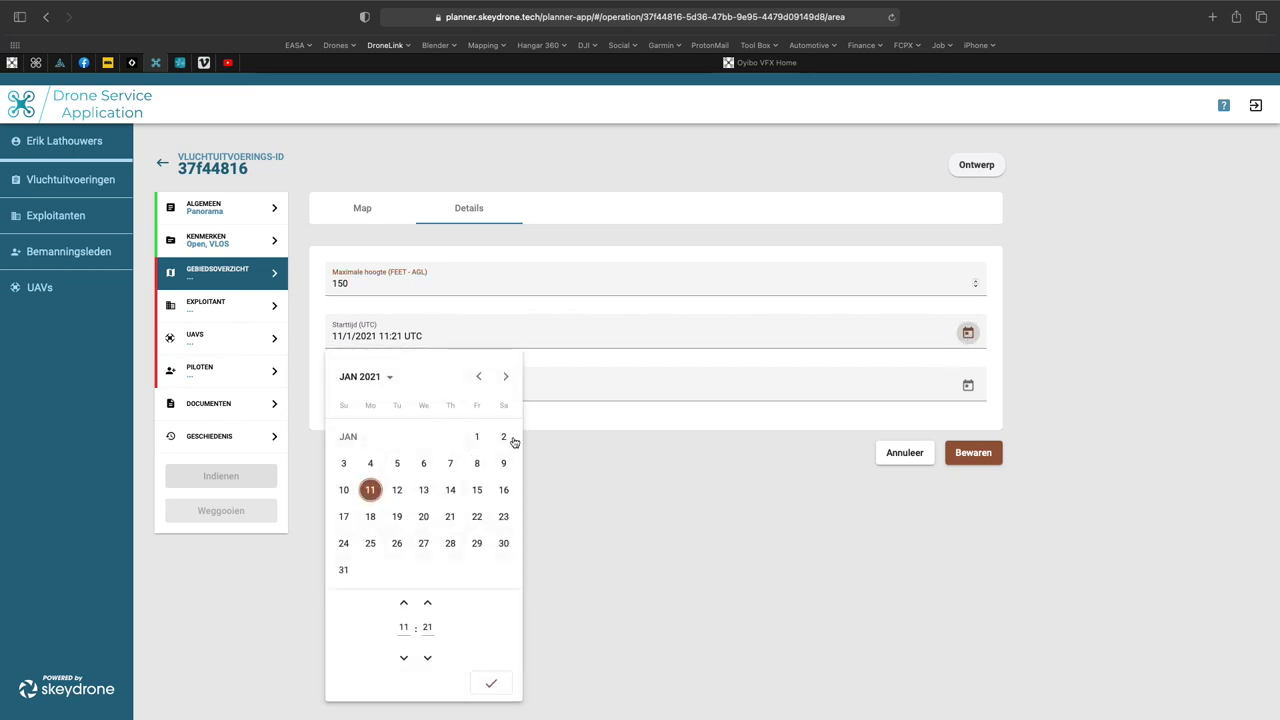
click(404, 603)
click(404, 603)
click(428, 658)
click(428, 658)
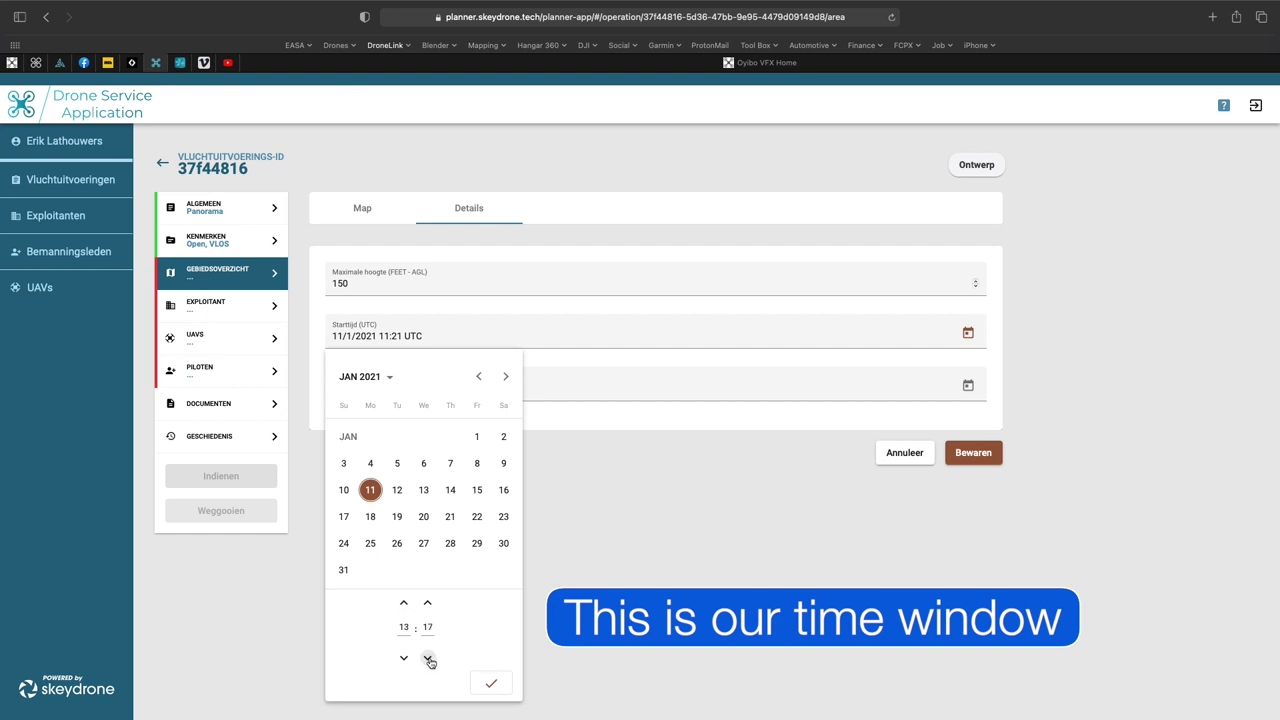
click(428, 658)
click(428, 658)
click(428, 658)
click(491, 683)
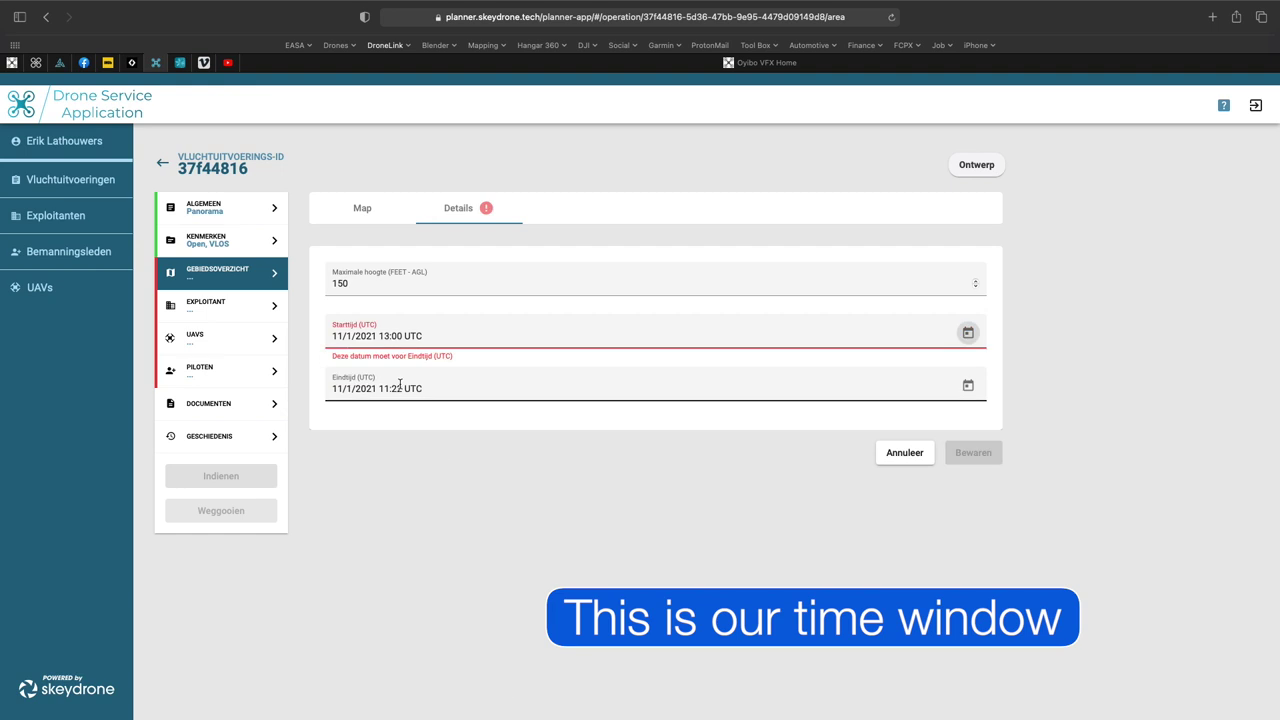
- Set the flight area's end time to 16:00 UTC on 11 January 2021 and save the area details
click(400, 386)
click(404, 611)
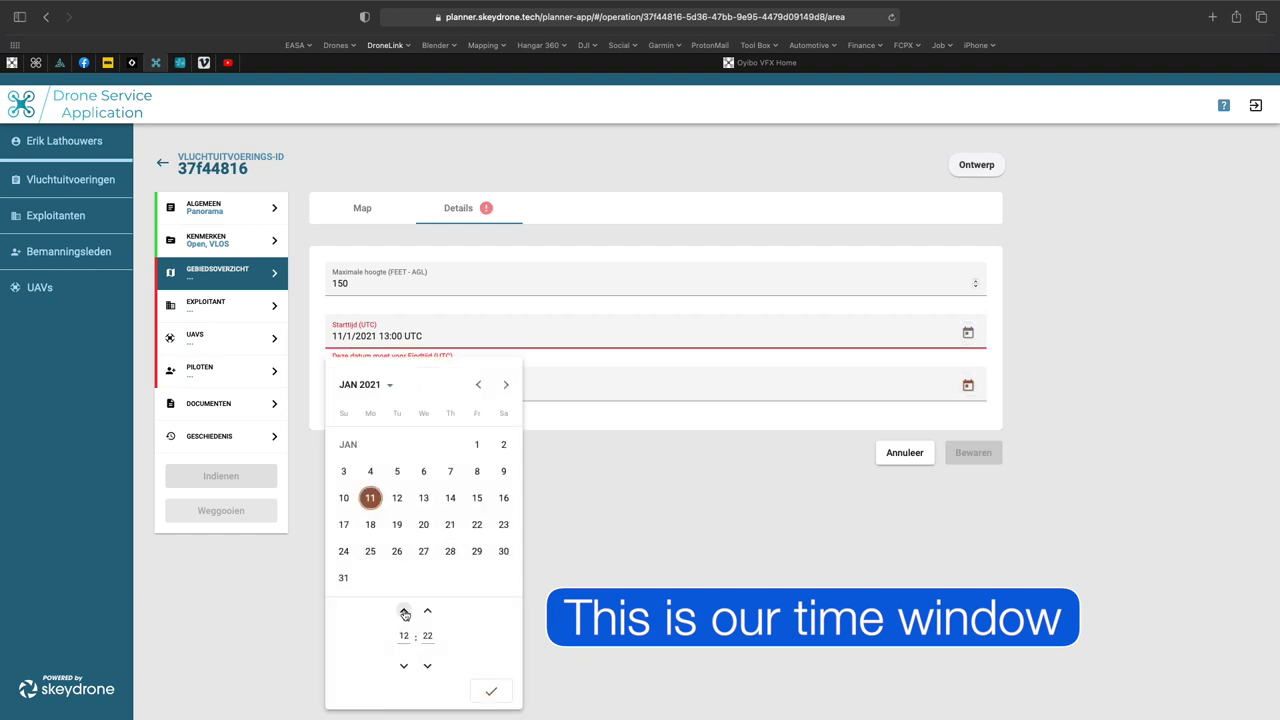
click(404, 611)
click(404, 611)
click(404, 611)
click(404, 611)
click(428, 666)
click(428, 666)
click(428, 666)
click(428, 666)
click(428, 666)
click(428, 666)
click(491, 691)
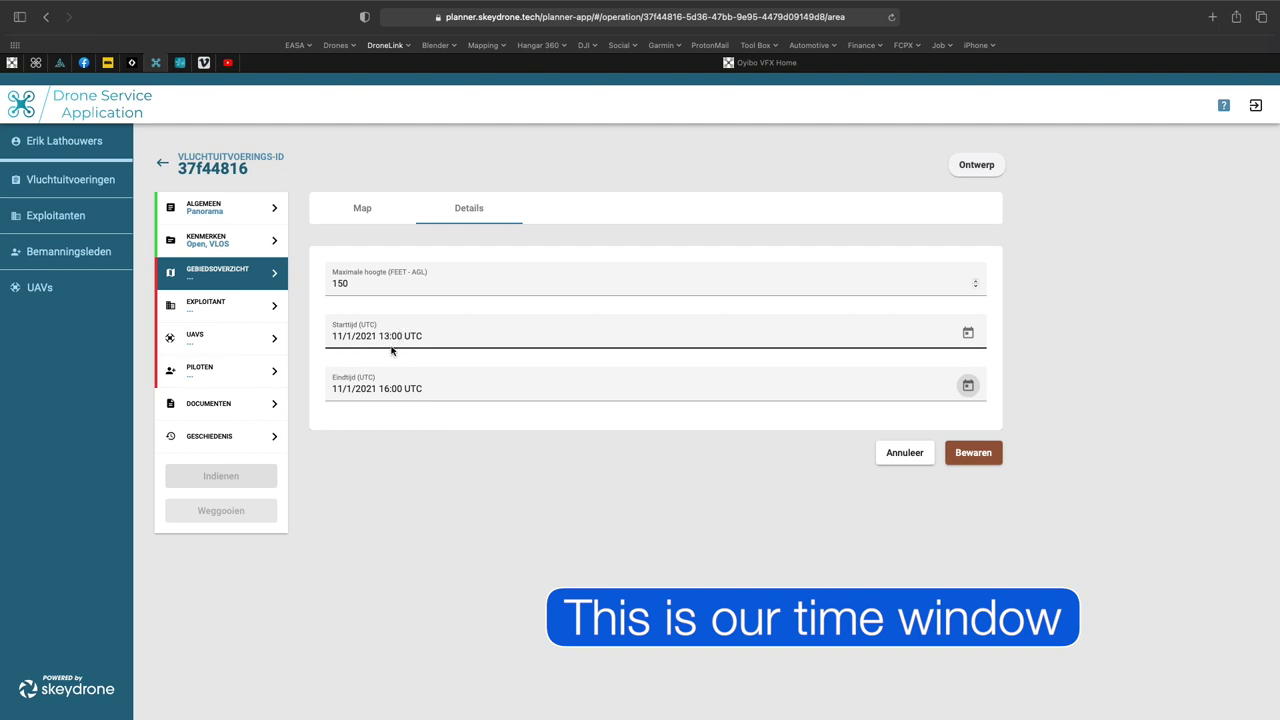
click(978, 458)
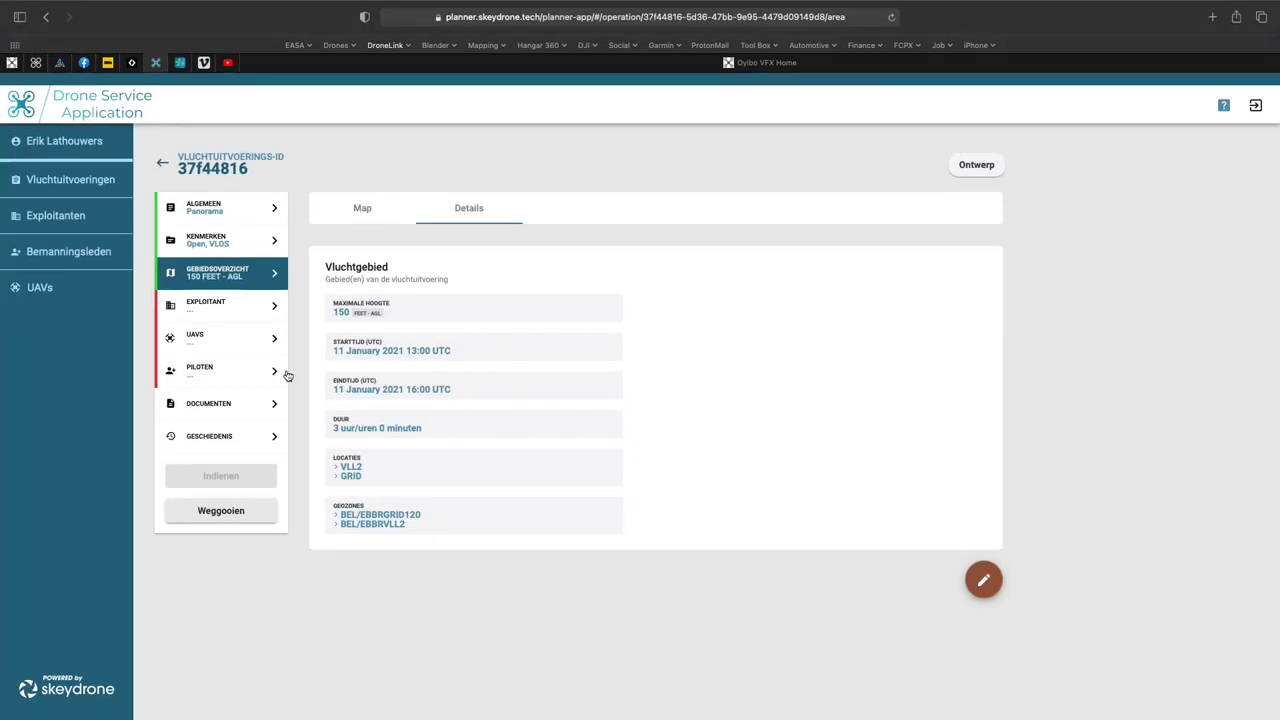
- Assign the existing operator (exploitant) to the operation and confirm the choice
click(129, 55)
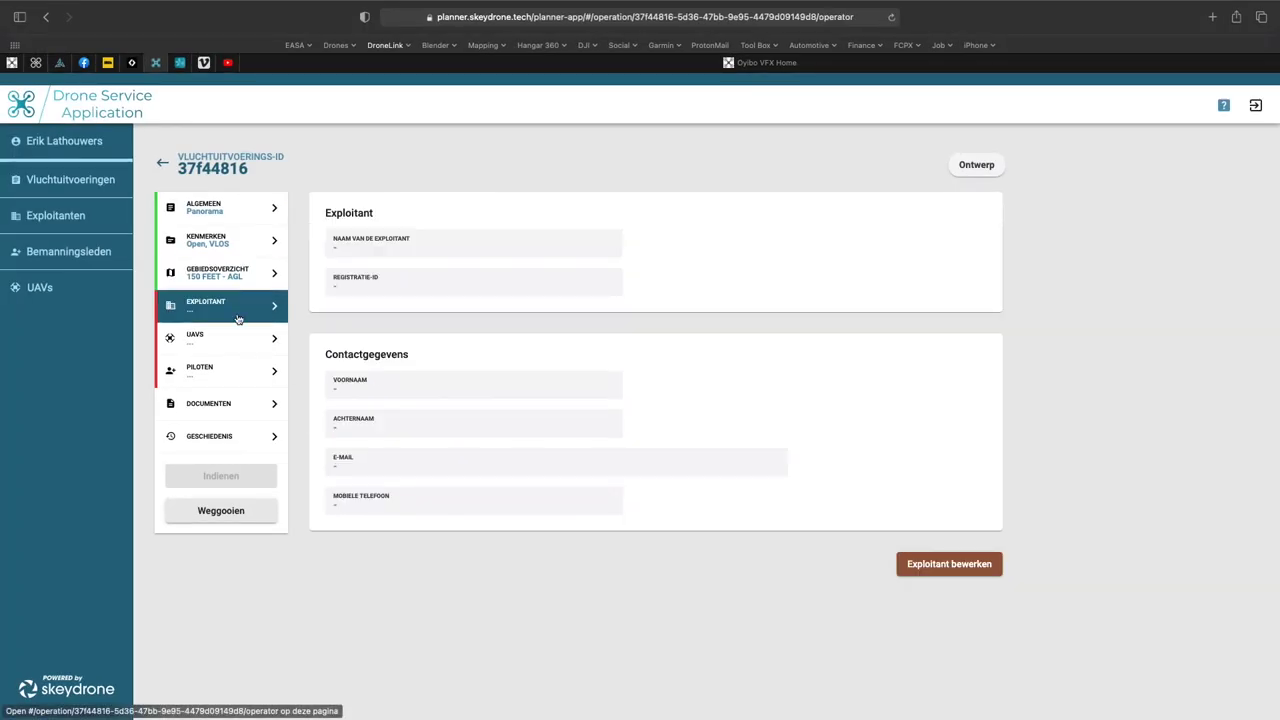
click(948, 565)
click(764, 400)
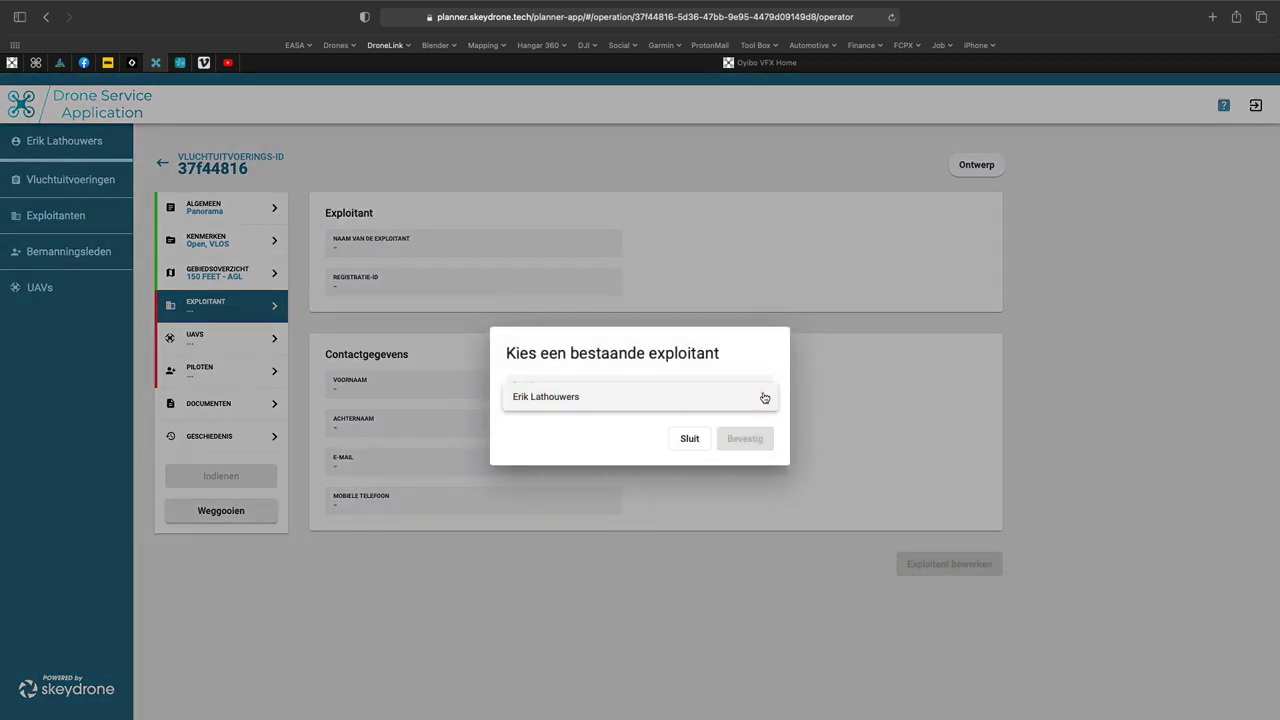
click(727, 402)
click(750, 442)
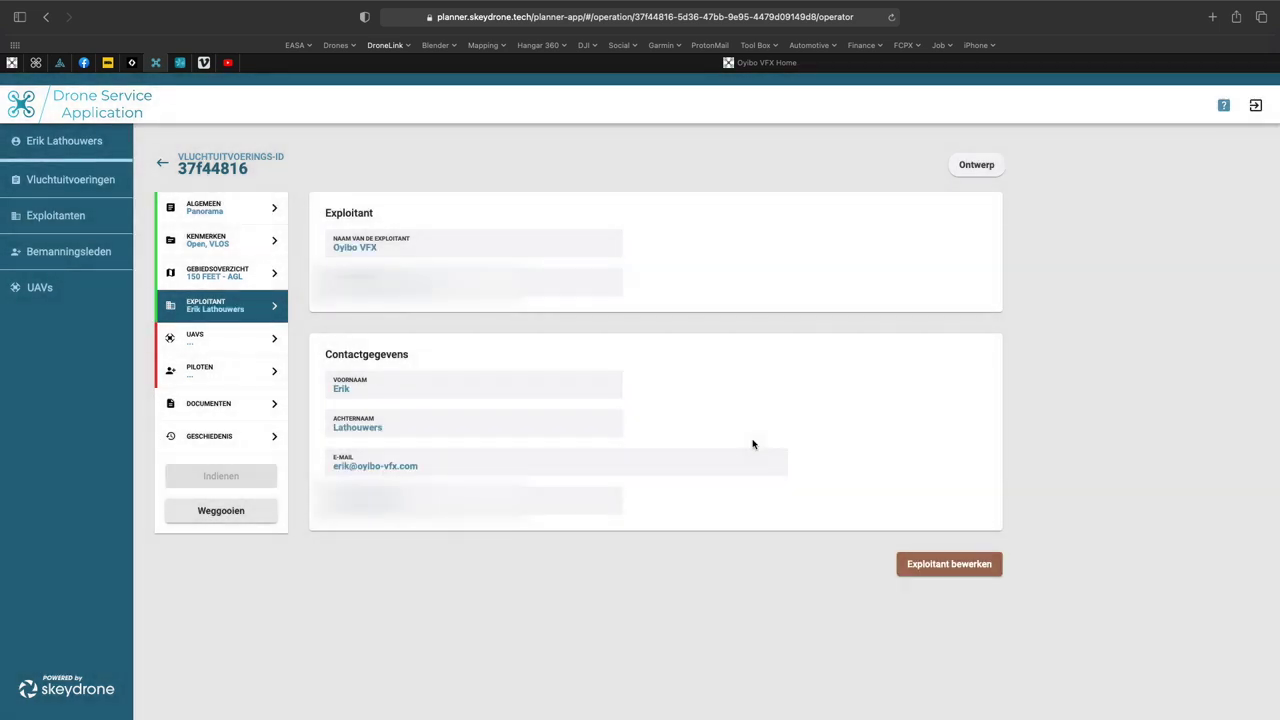
- Add the existing Inspire 2 to the operation's UAVs
click(194, 340)
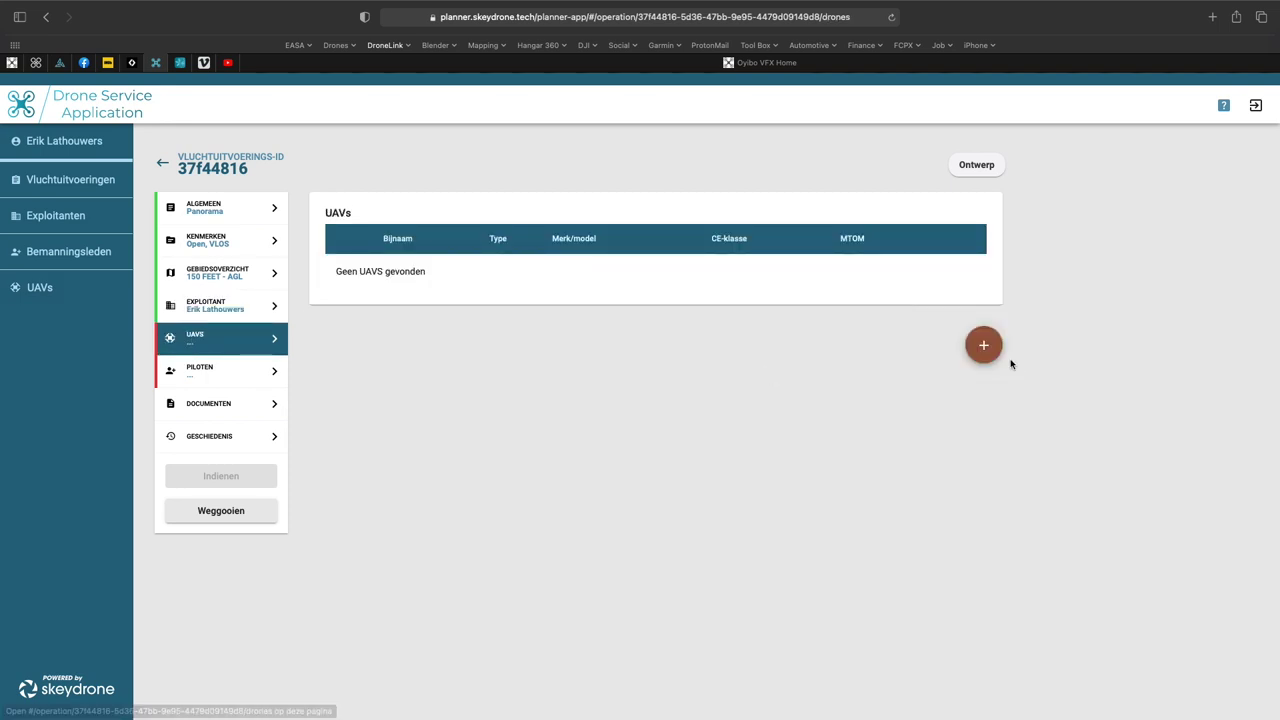
click(984, 346)
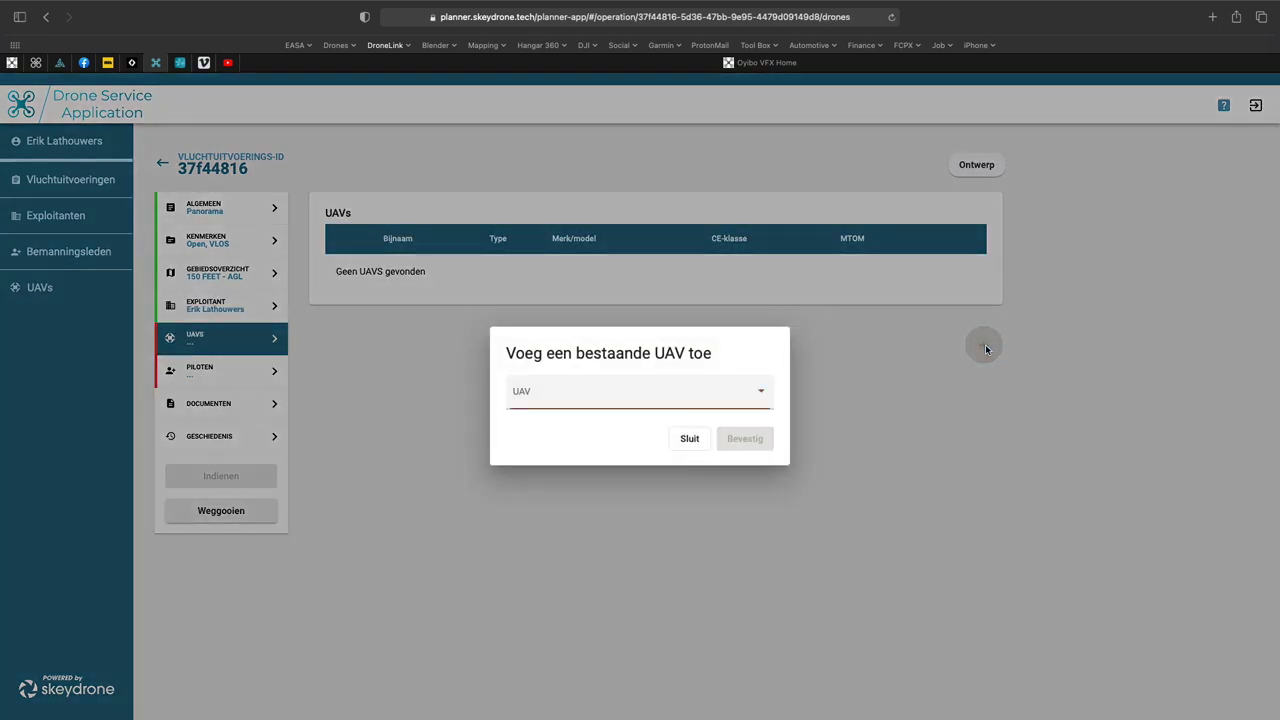
click(761, 392)
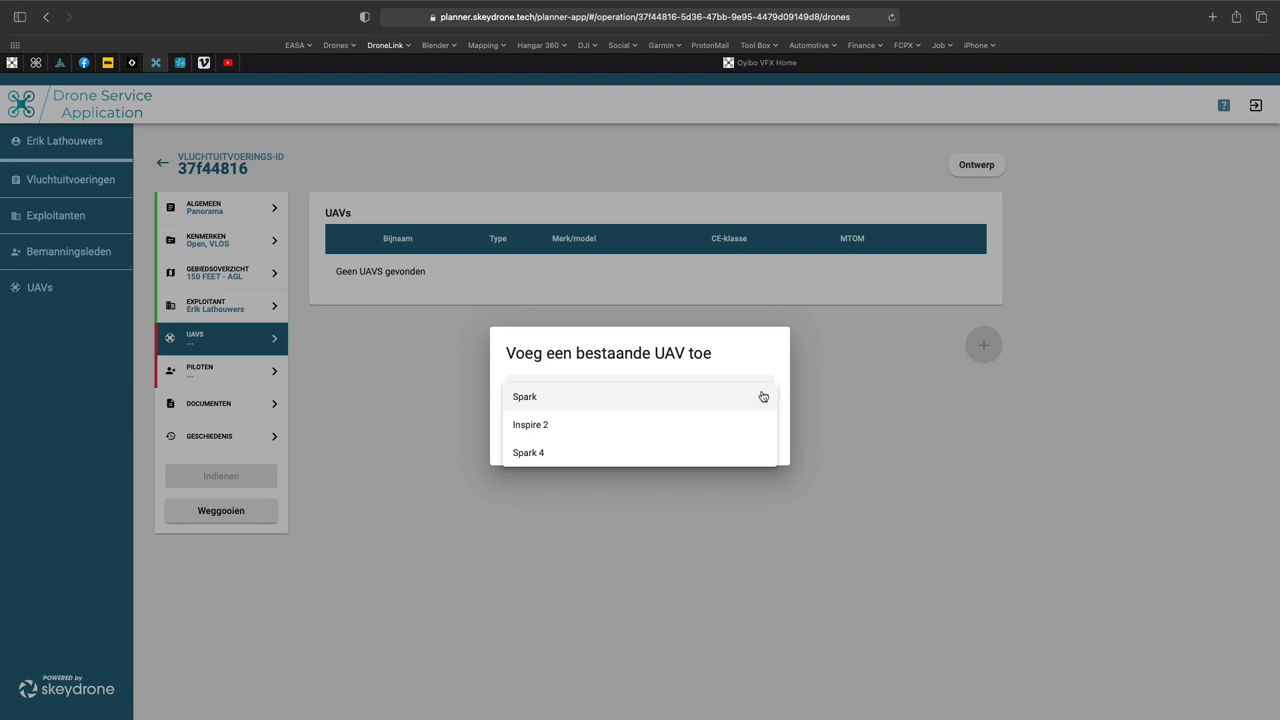
click(540, 426)
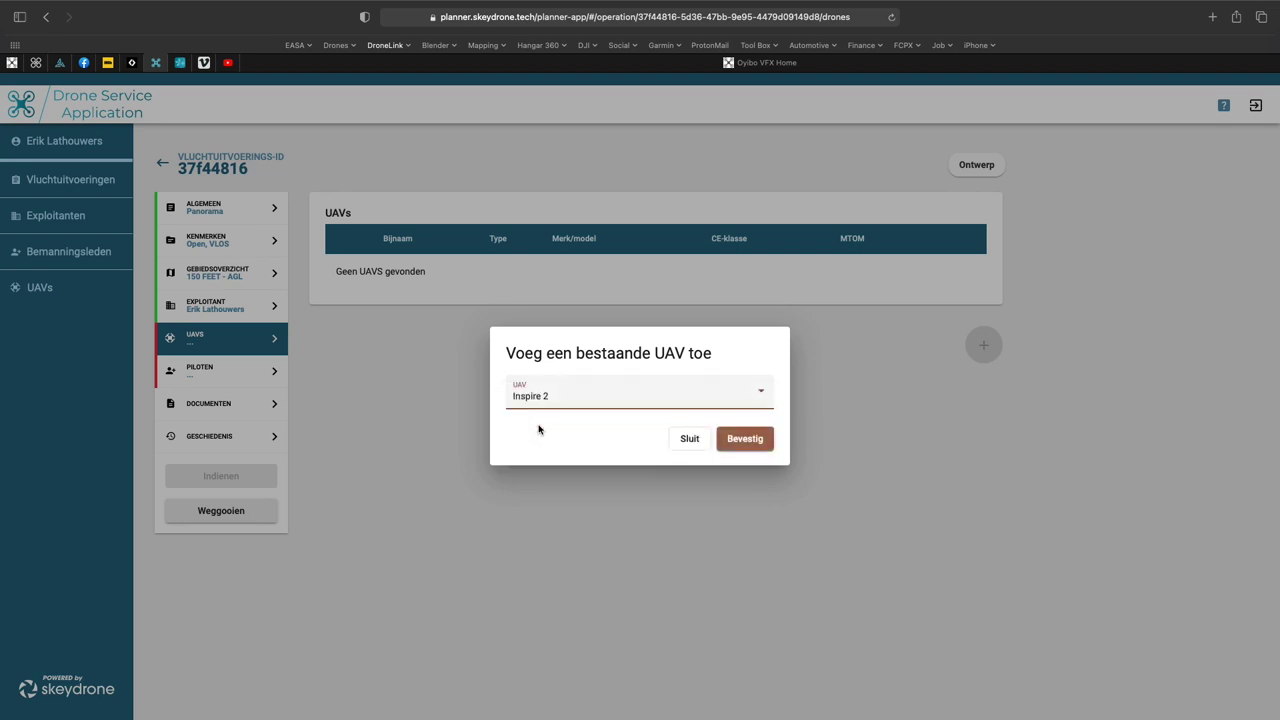
click(744, 442)
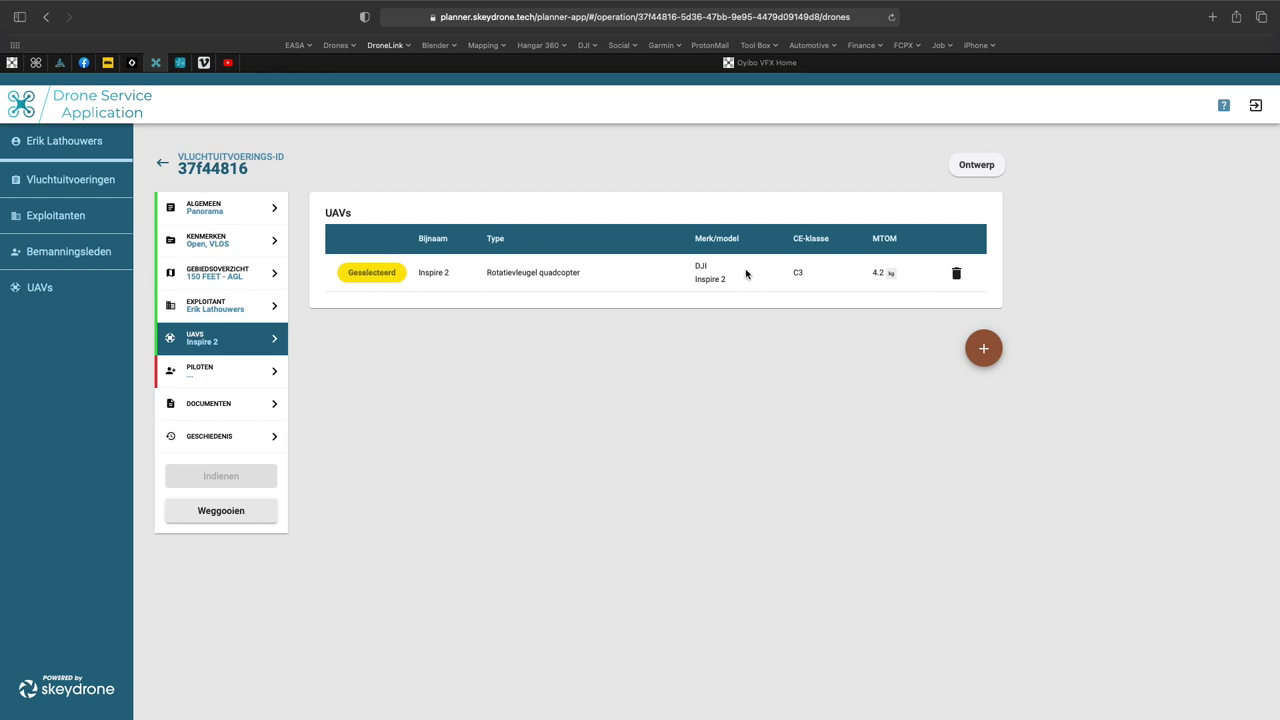
- Add the existing crew member with the Piloot role to the operation's pilots and submit the operation
click(206, 372)
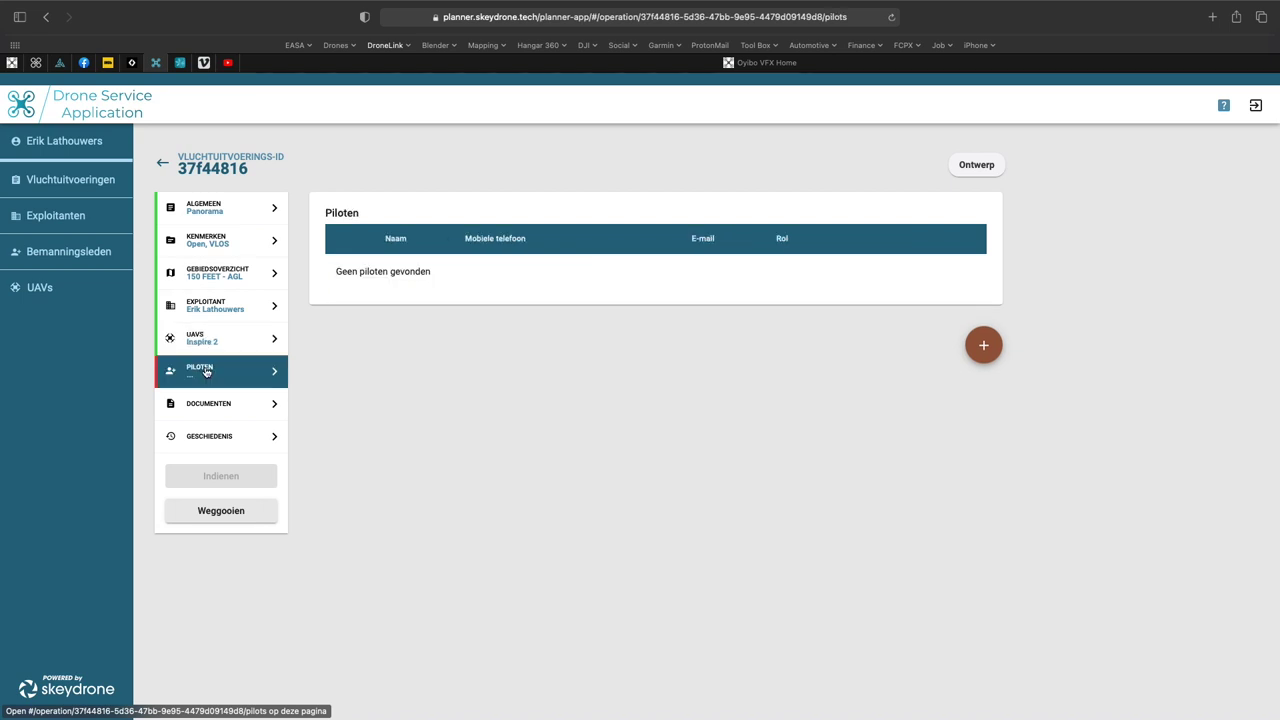
click(972, 354)
click(657, 400)
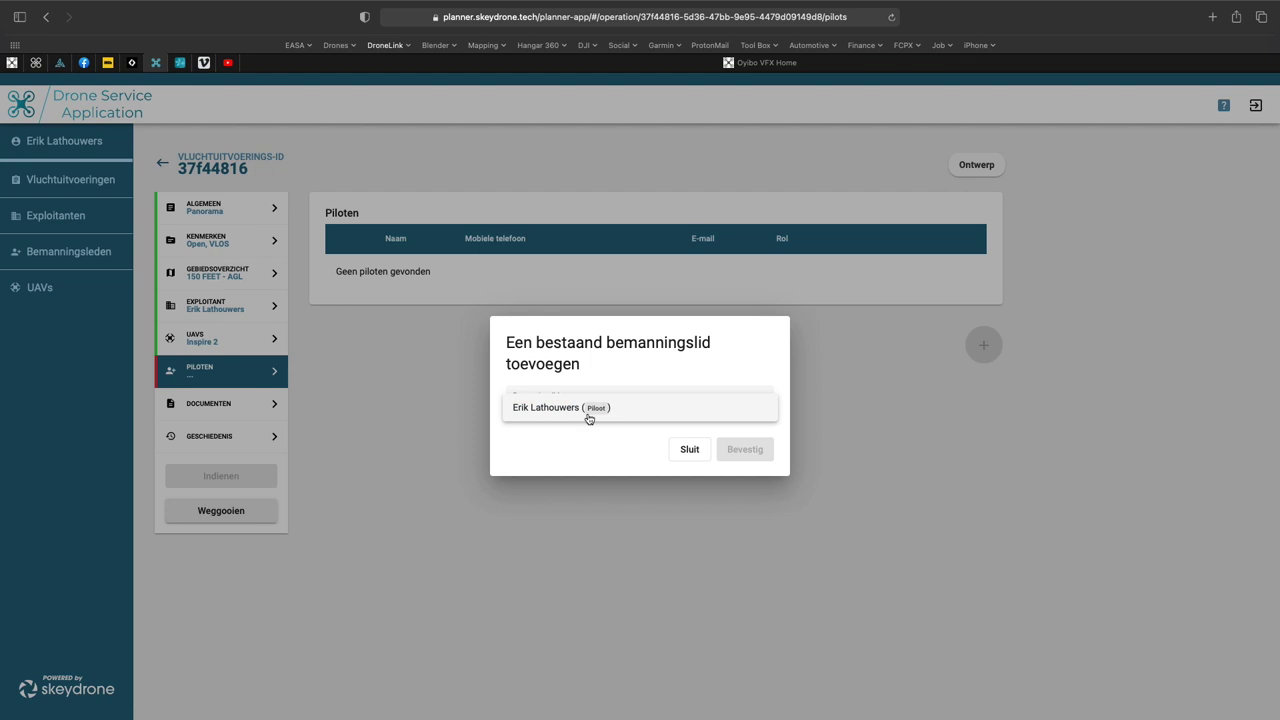
click(588, 416)
click(745, 452)
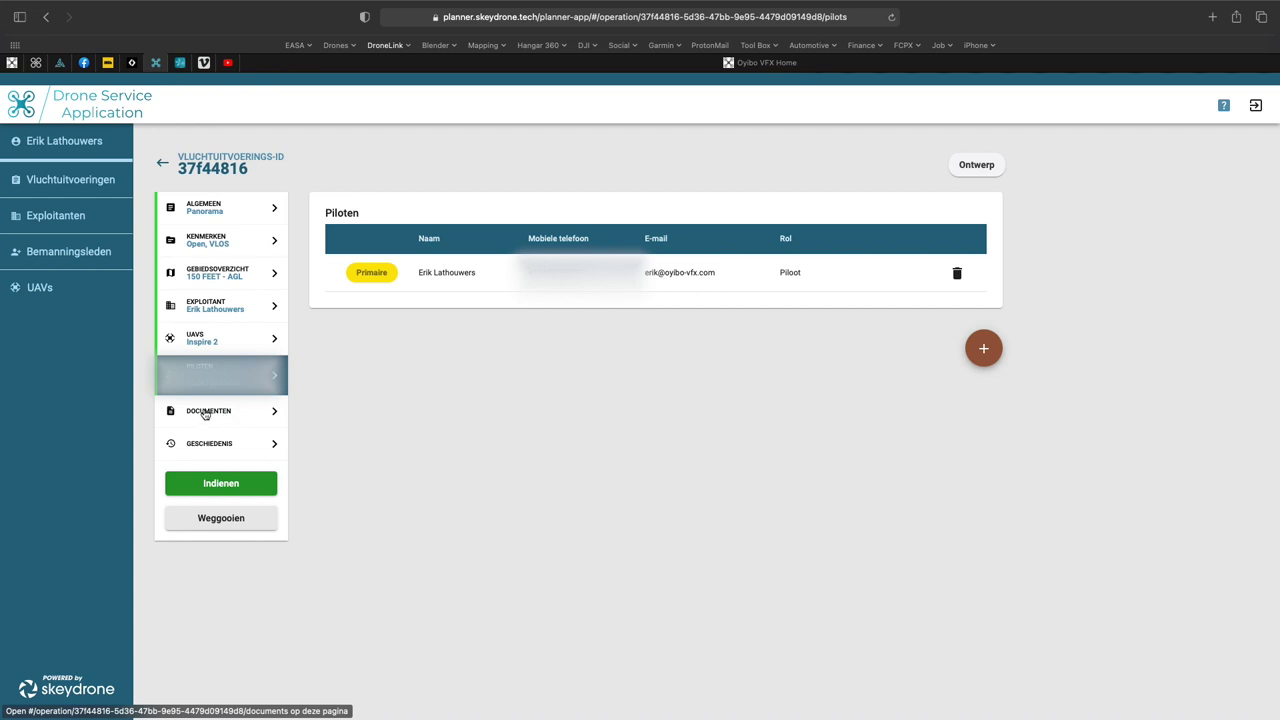
click(222, 485)
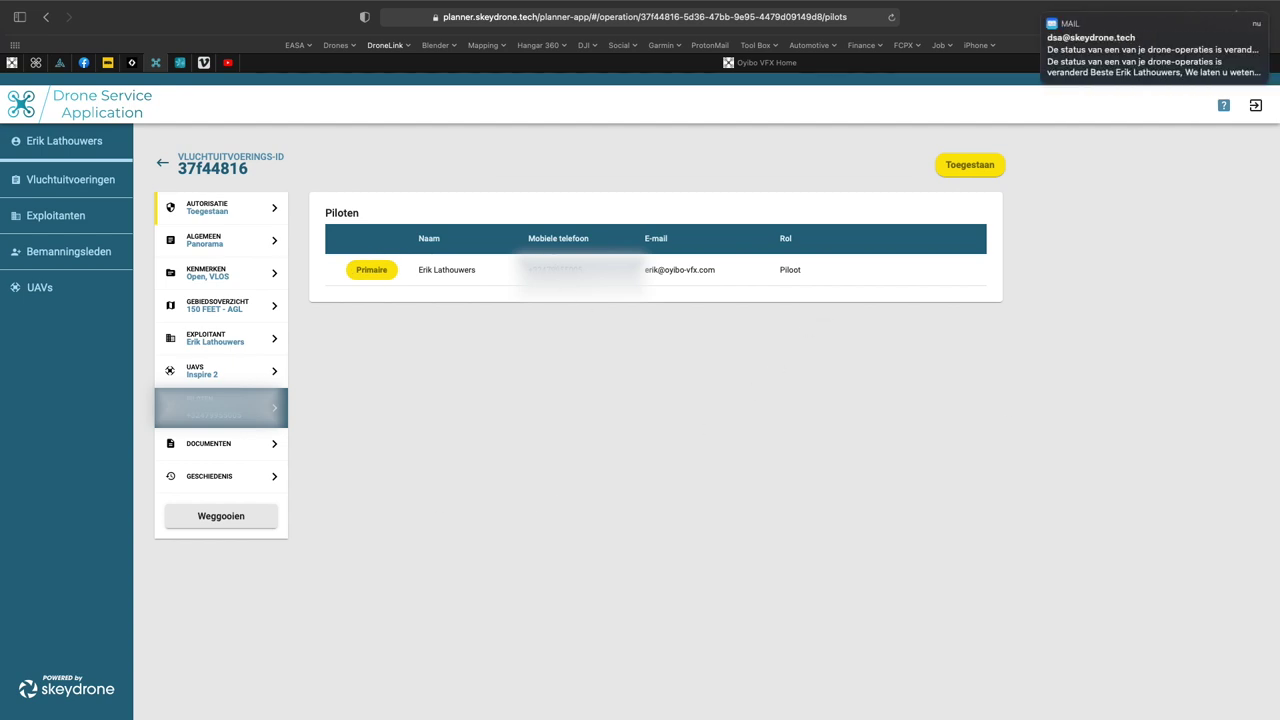
- Switch to Mail and read the Drone Service Application's messages about the Panorama operation's status changes
mouse_move(1125, 52)
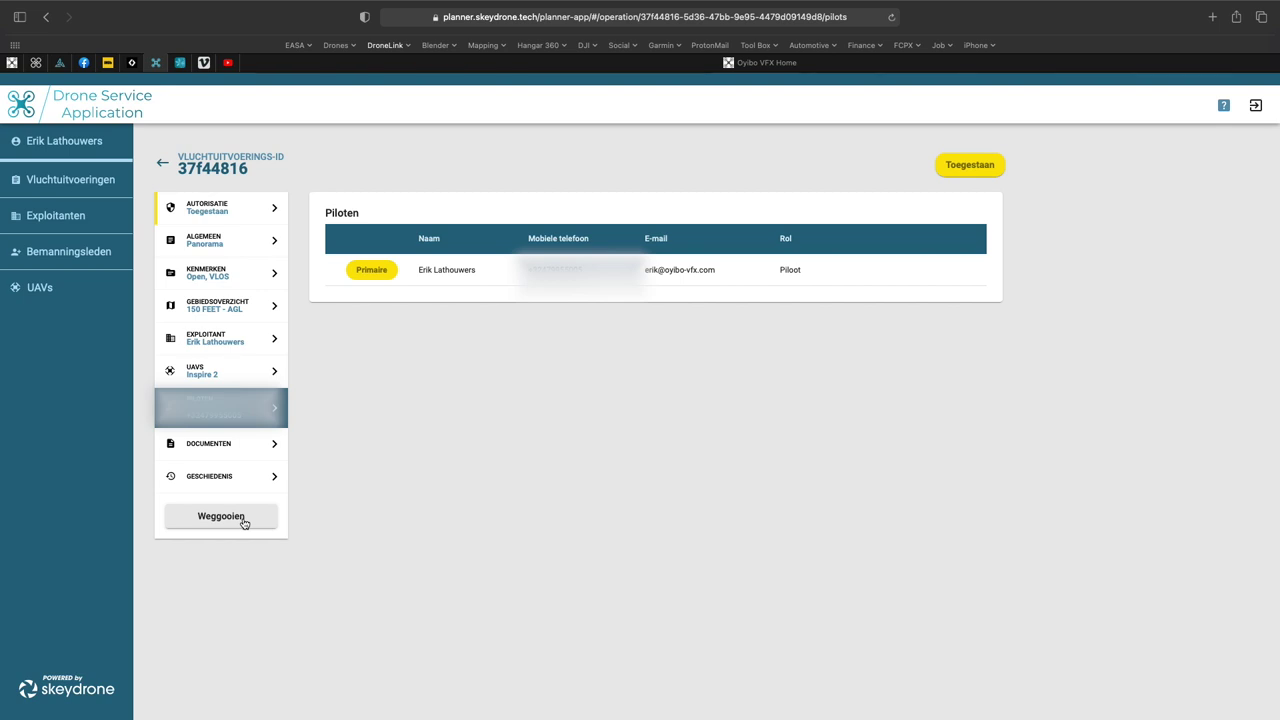
mouse_move(650, 710)
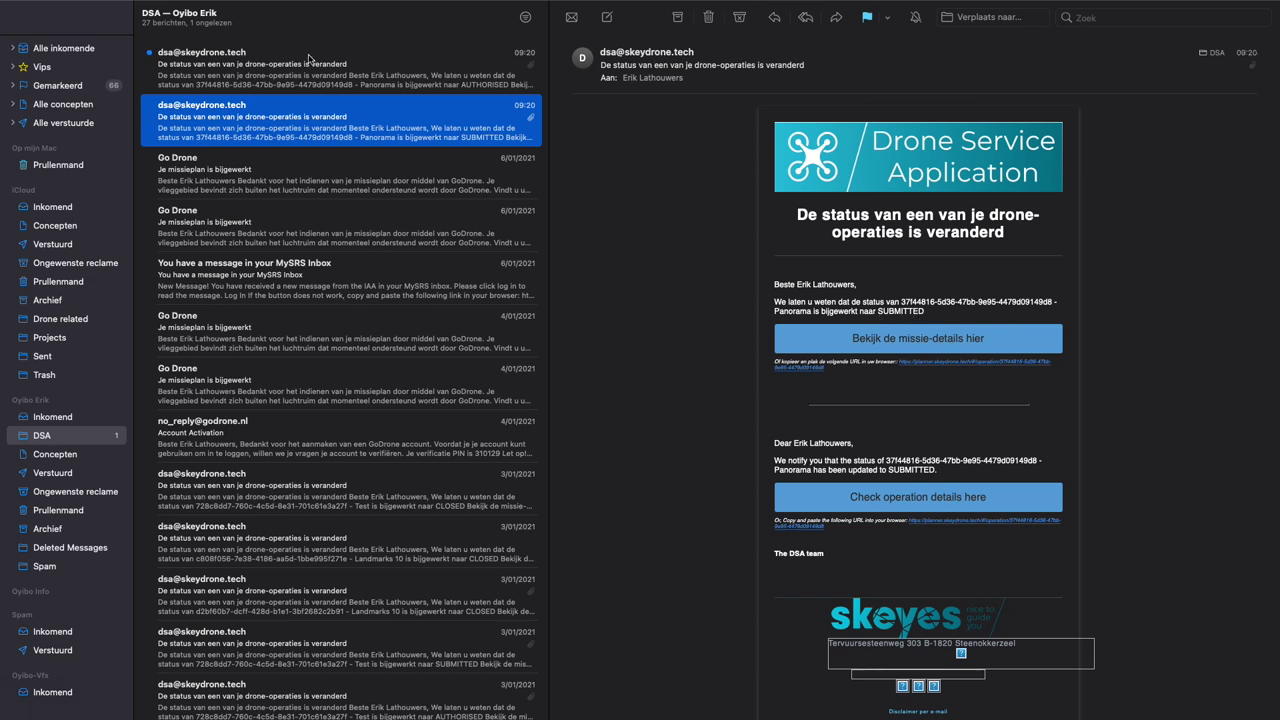
click(279, 72)
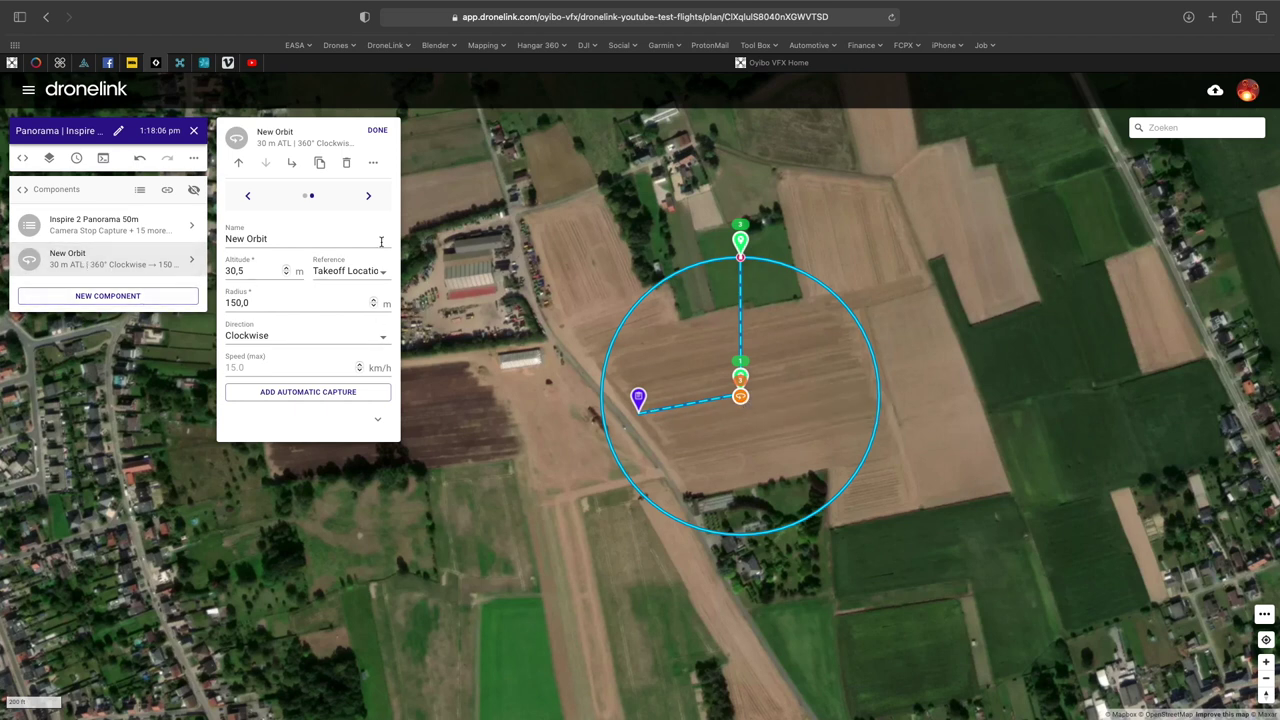
- In Dronelink, delete the New Orbit component and set the altitude of the panorama's Panorama Center destination to 50 m
click(345, 166)
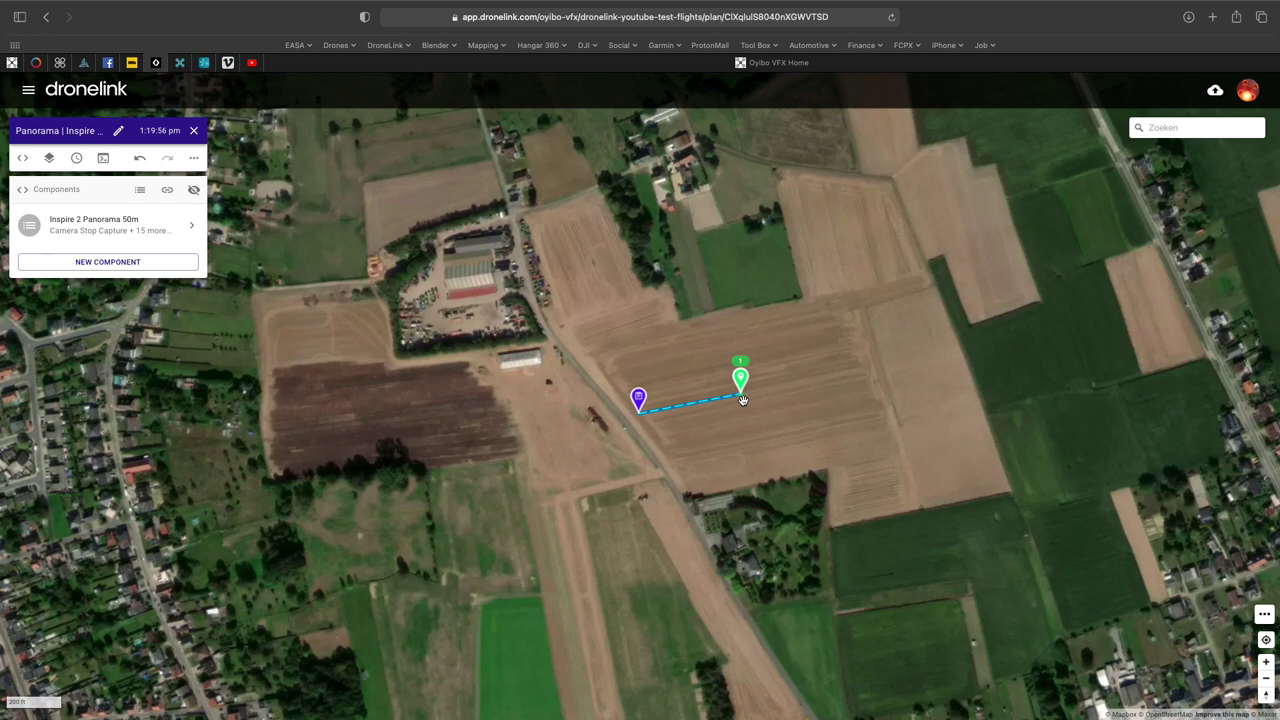
click(190, 227)
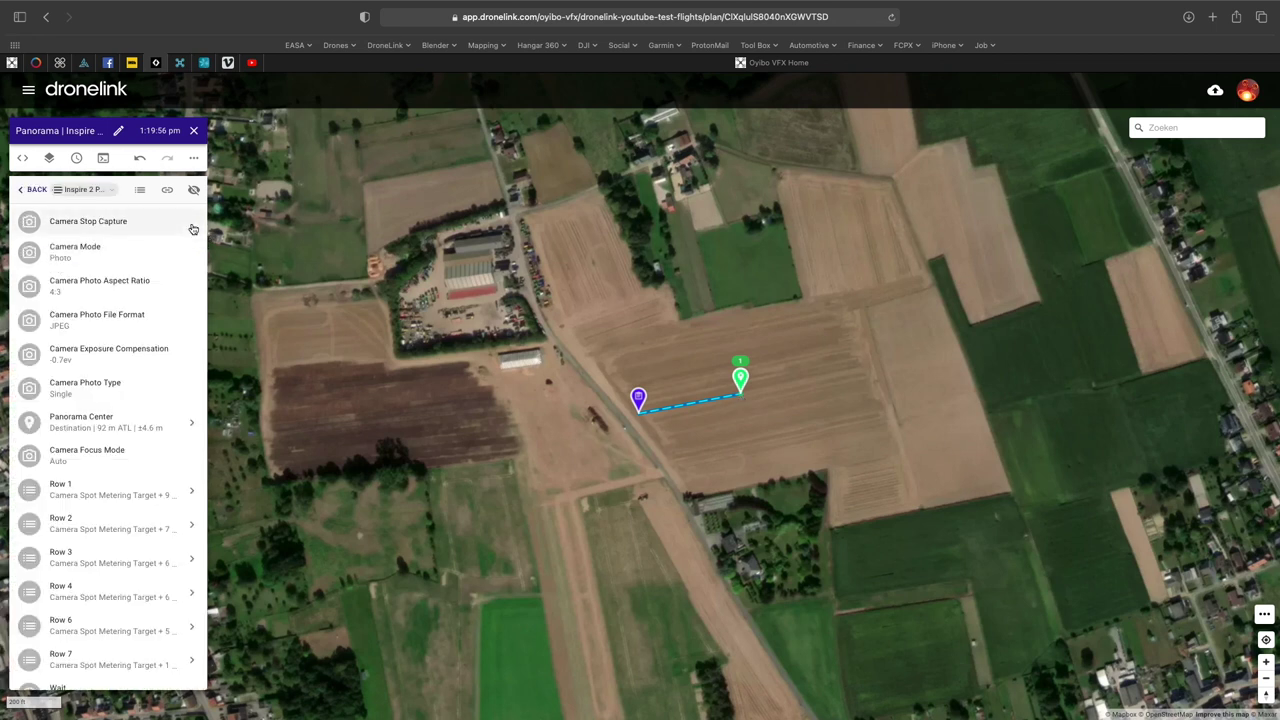
click(110, 429)
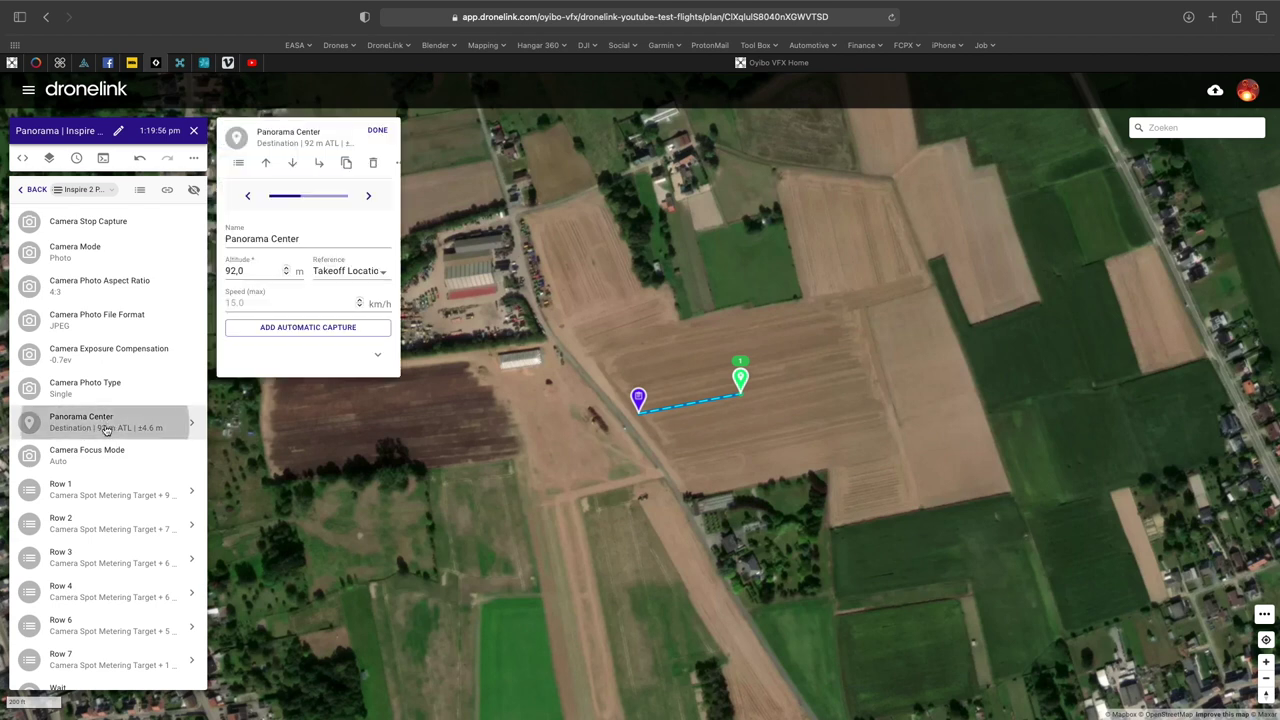
double_click(255, 264)
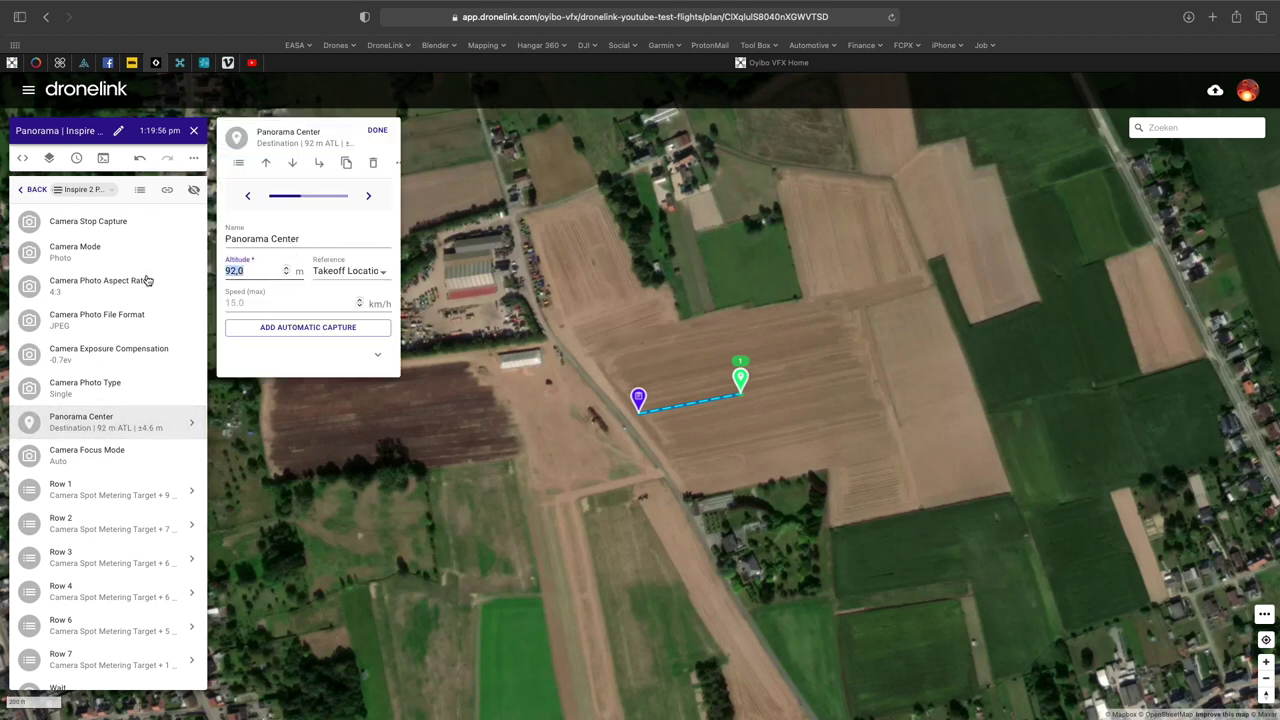
text(50)
click(378, 131)
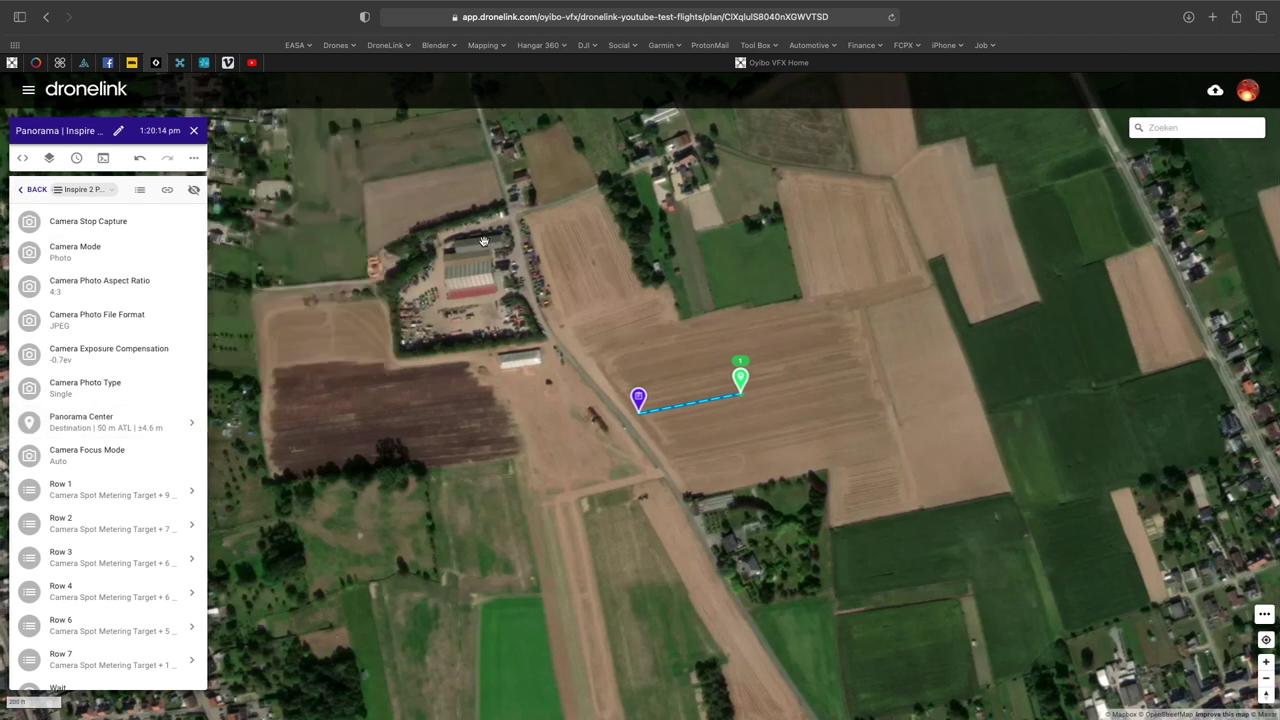
- Review the camera settings, photo rows and closing commands in the Inspire 2 Panorama 50m component
scroll(143, 471, down, 3)
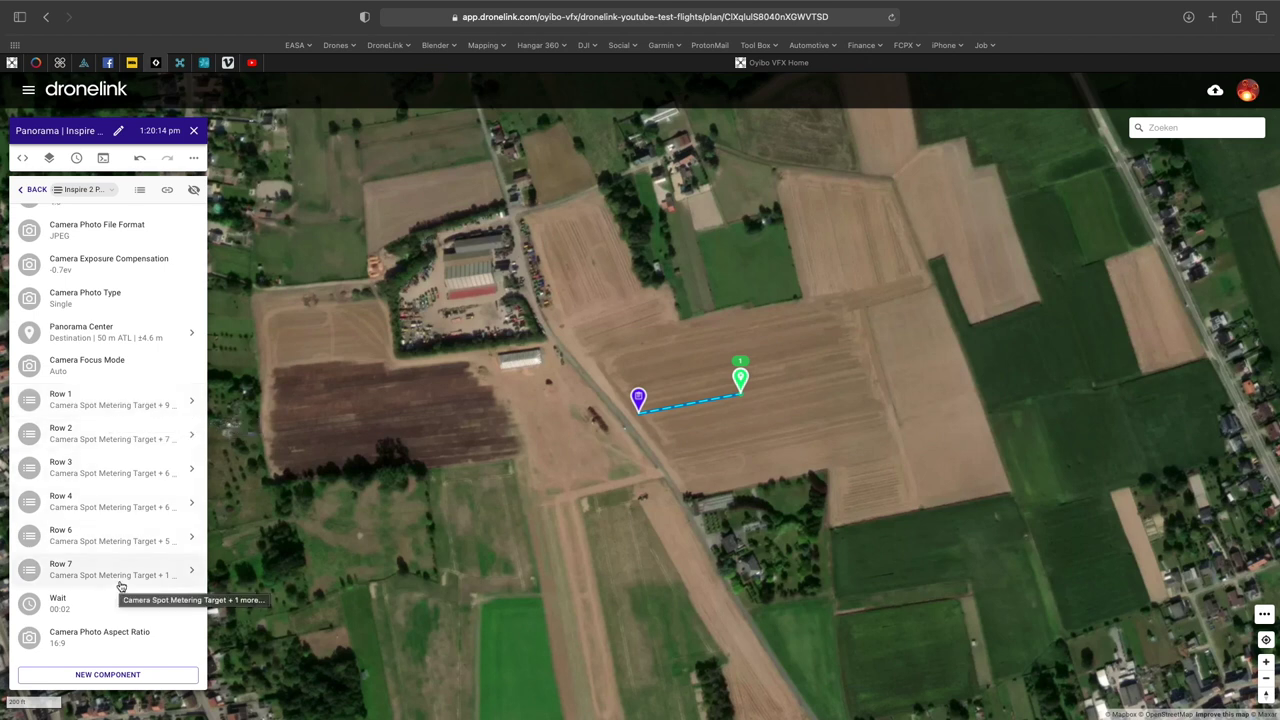
scroll(76, 447, up, 2)
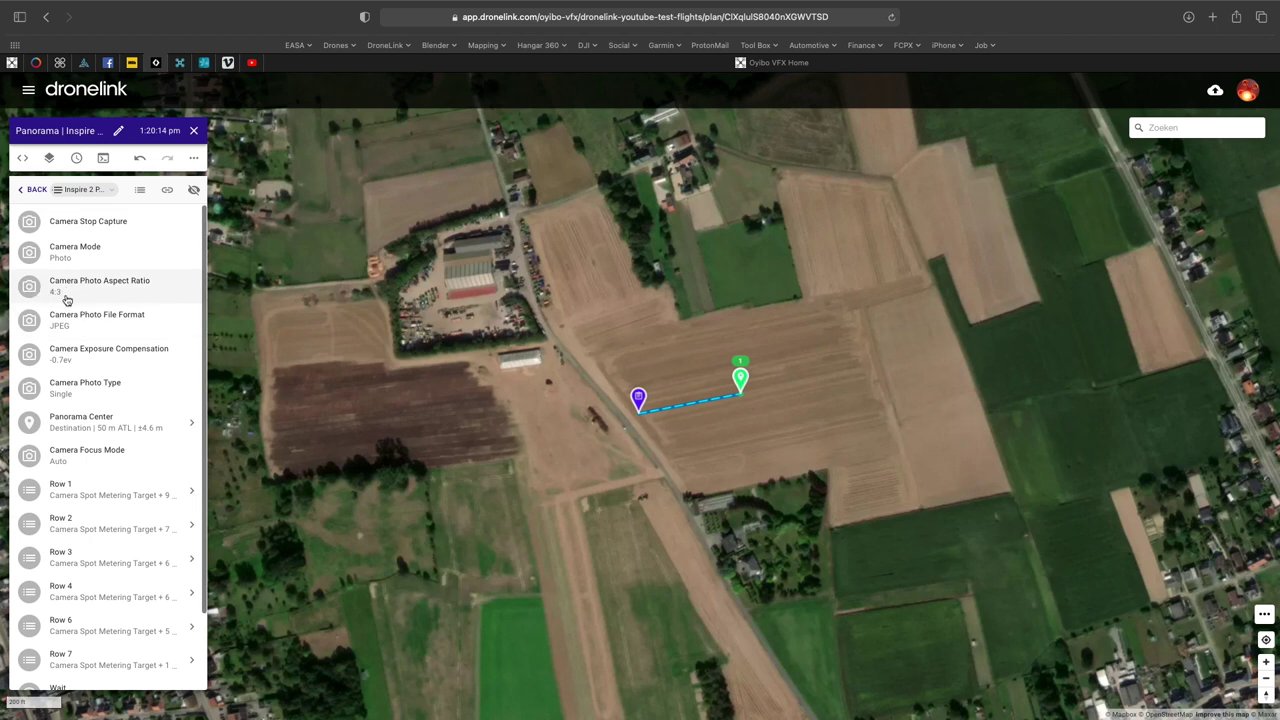
scroll(64, 315, down, 1)
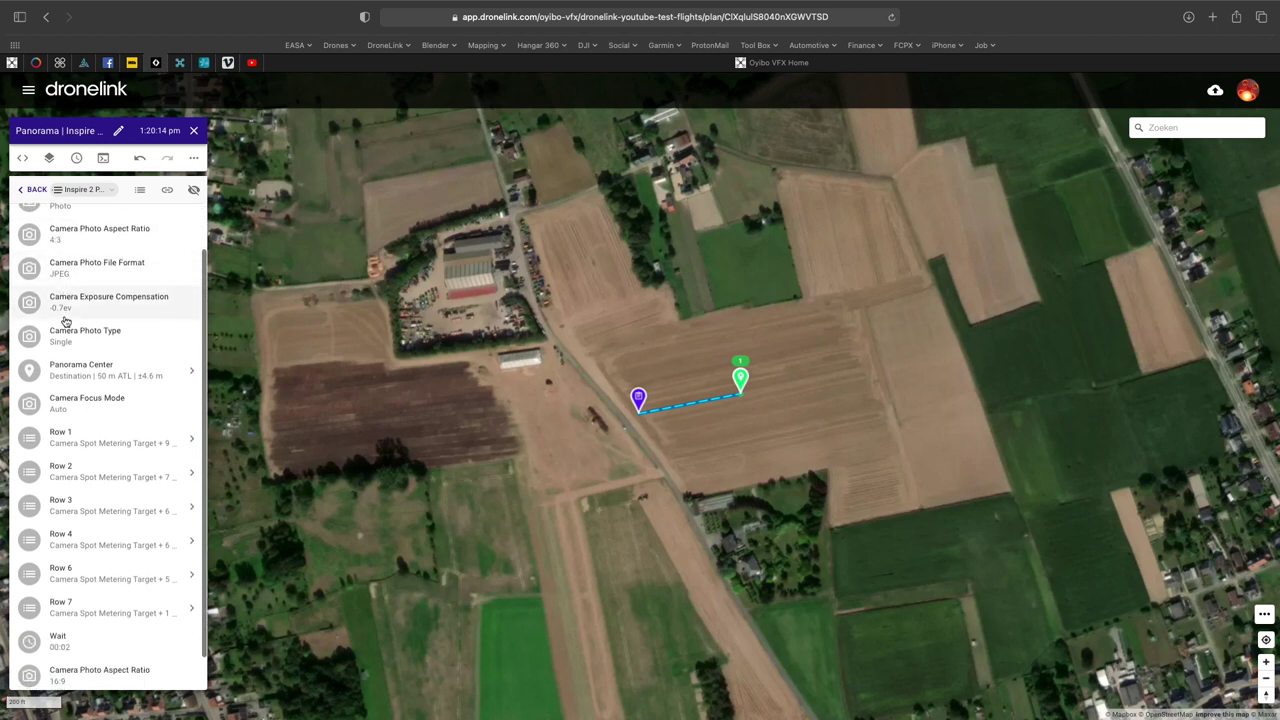
scroll(65, 315, down, 1)
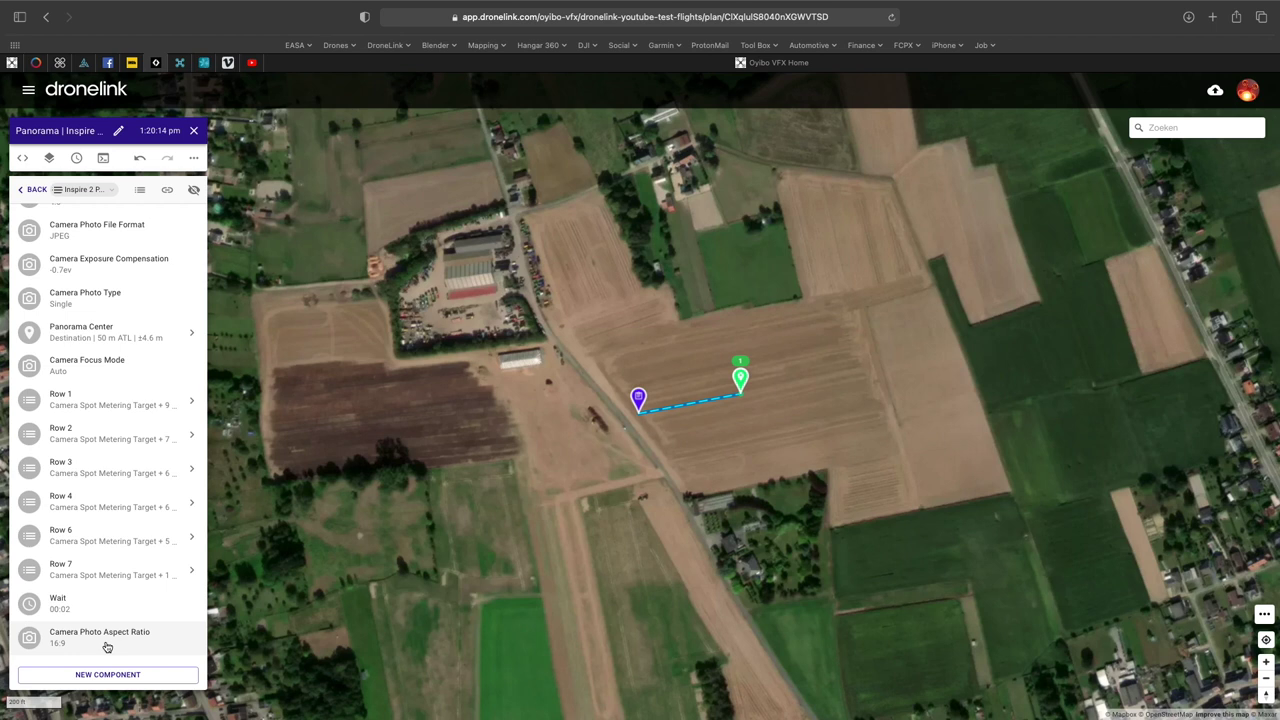
click(103, 160)
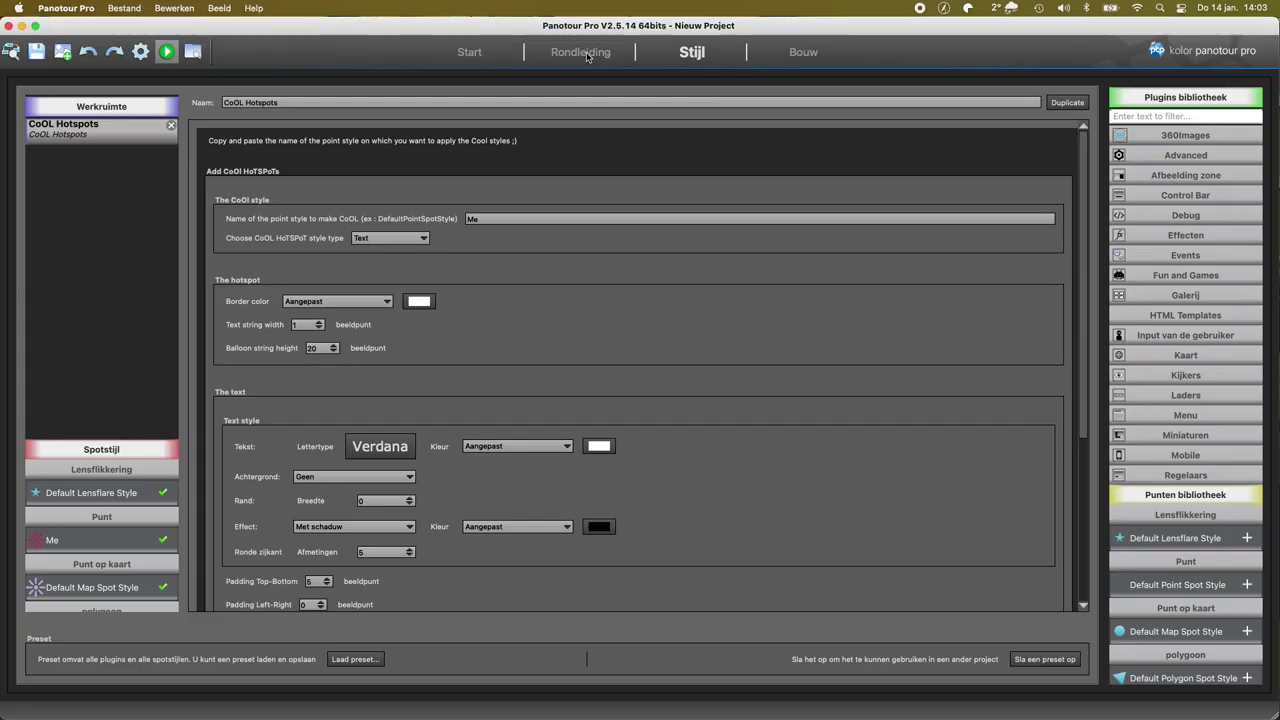
- In Panotour Pro, open the Kleine Spek panorama in the tour's hotspot editor and show its rectangular limit frame
click(588, 55)
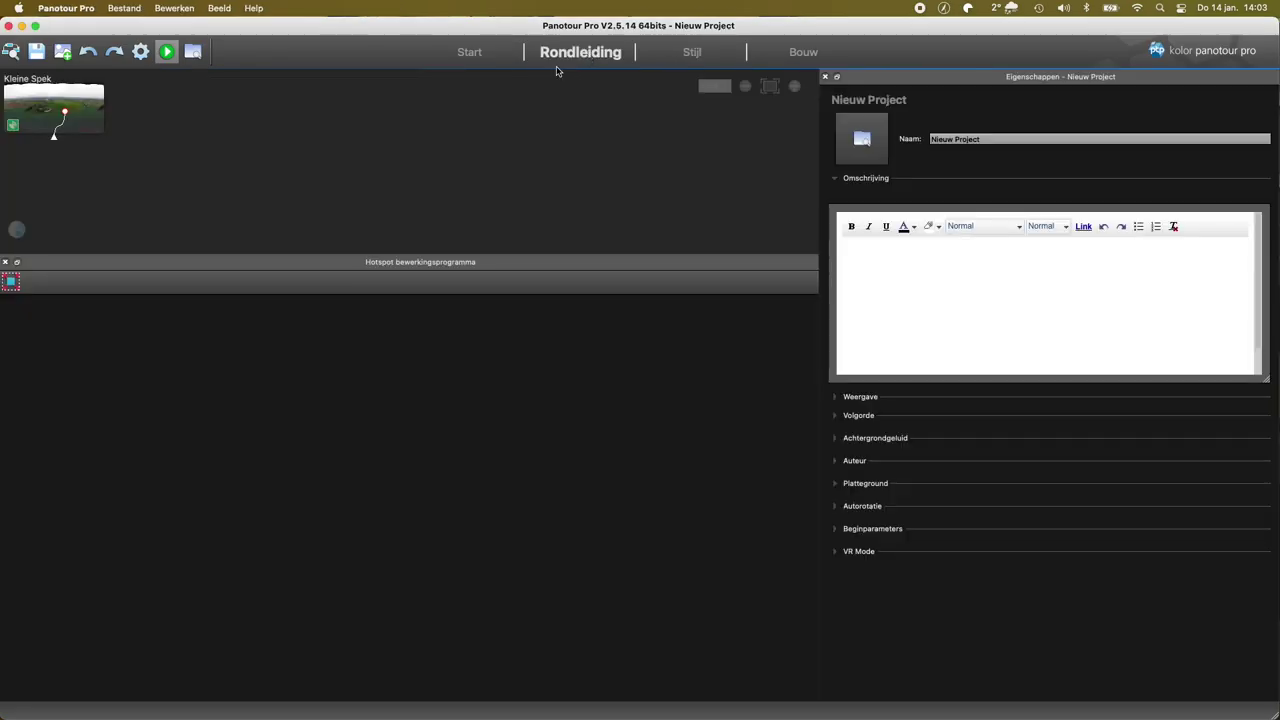
click(93, 103)
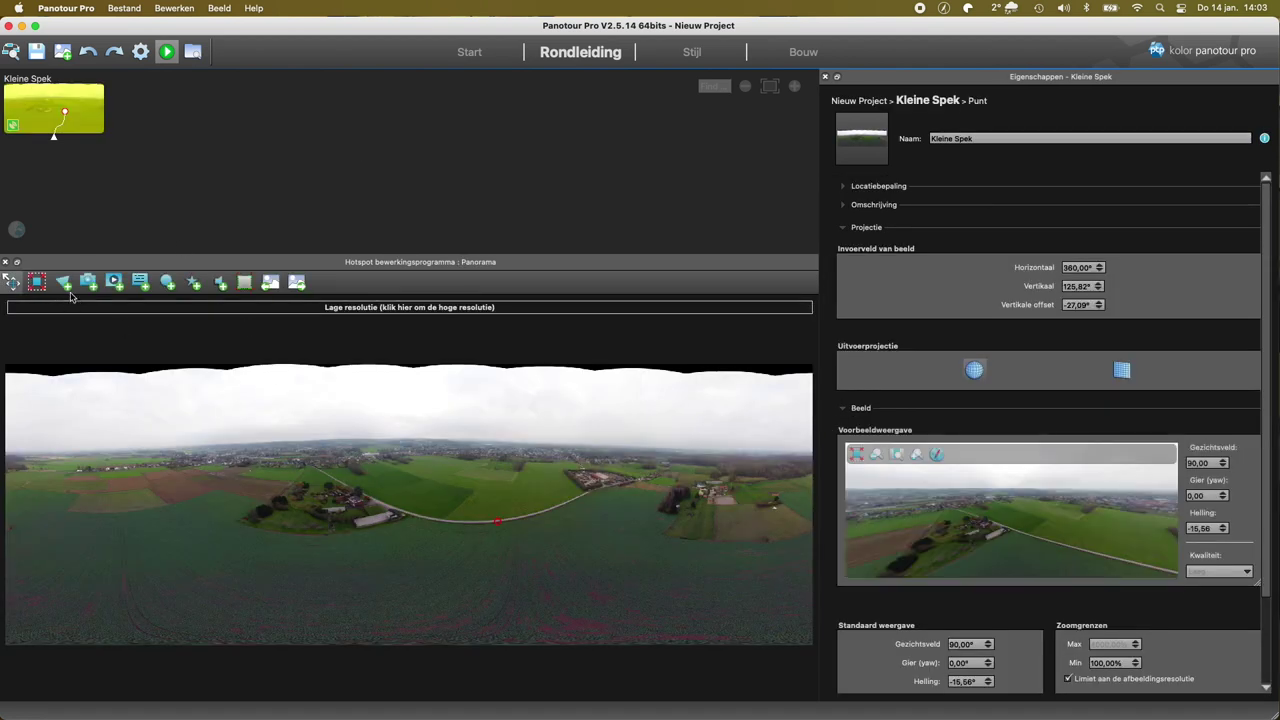
click(245, 286)
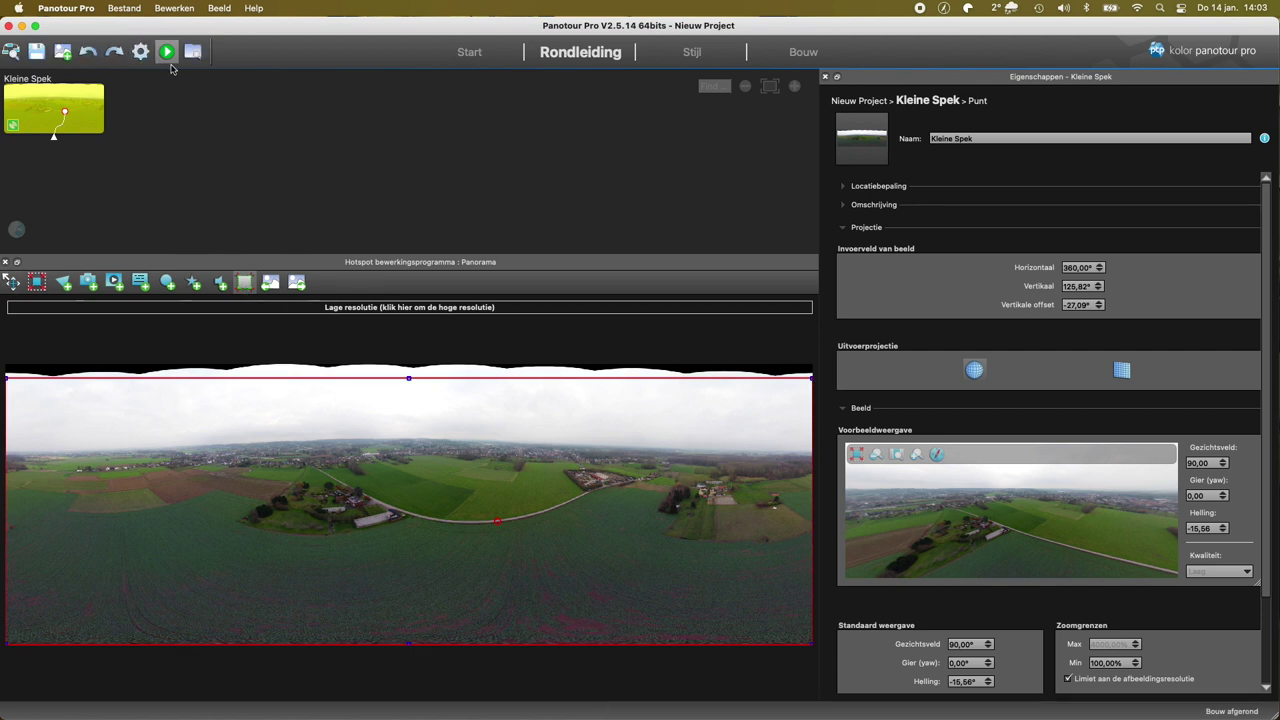
- Preview the virtual tour in the browser and look around the Kleine Spek panorama in several directions
click(167, 52)
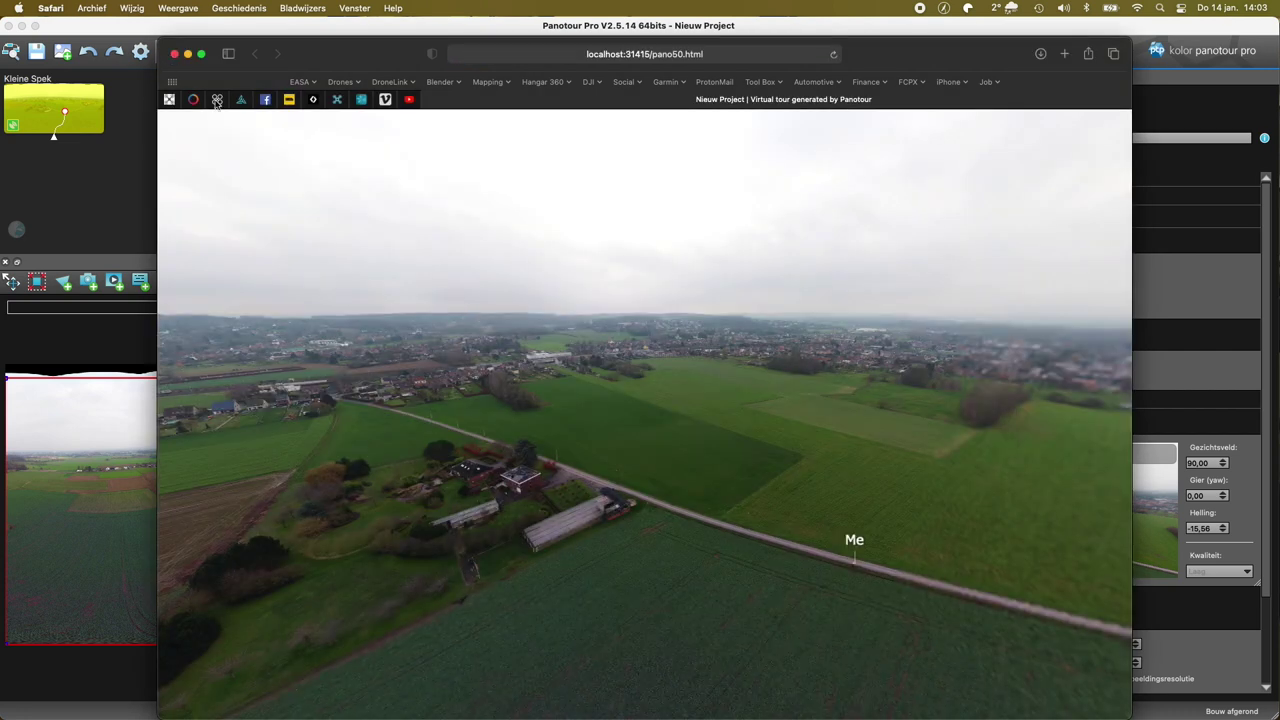
drag(803, 400, 589, 289)
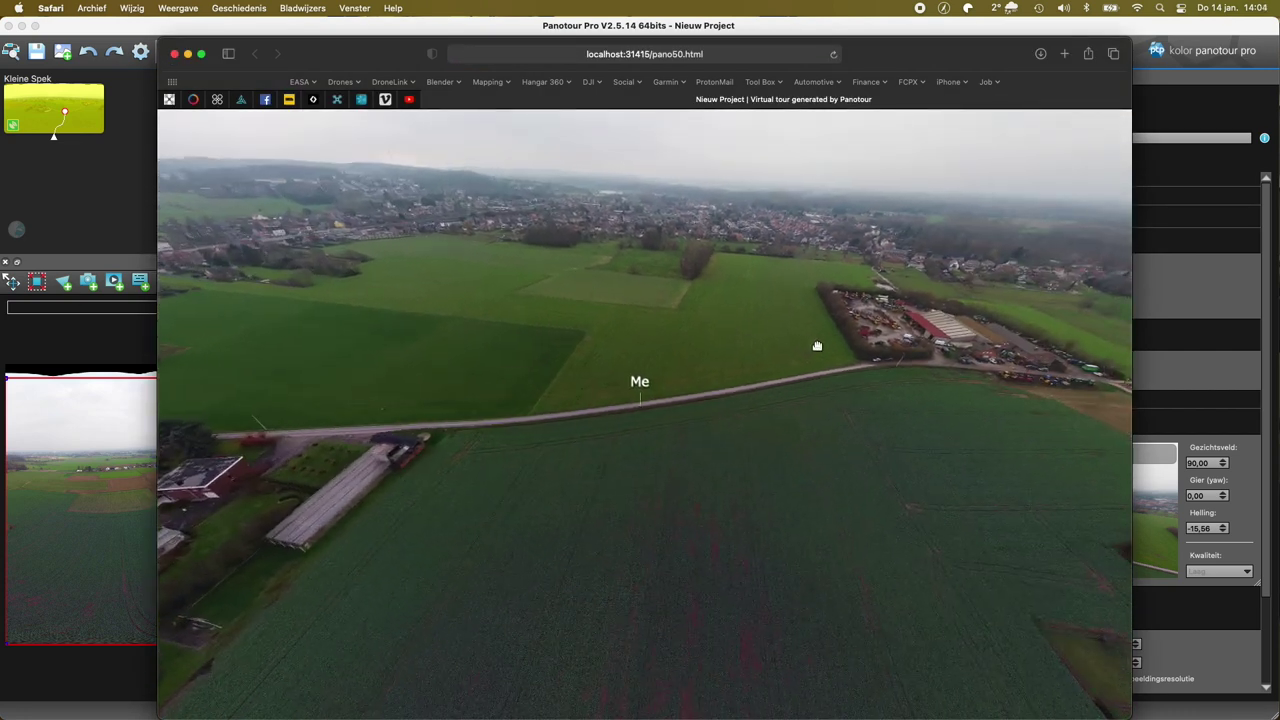
drag(734, 272, 589, 300)
drag(891, 289, 603, 271)
drag(402, 288, 769, 163)
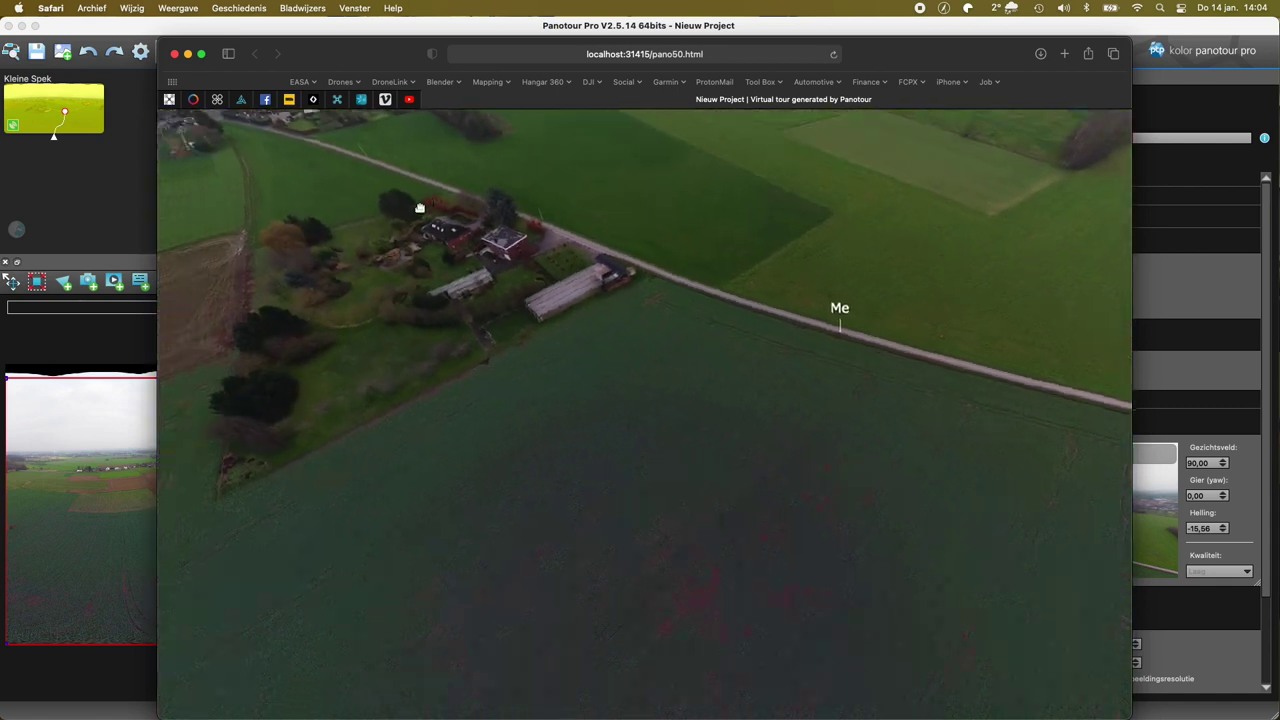
drag(420, 206, 622, 353)
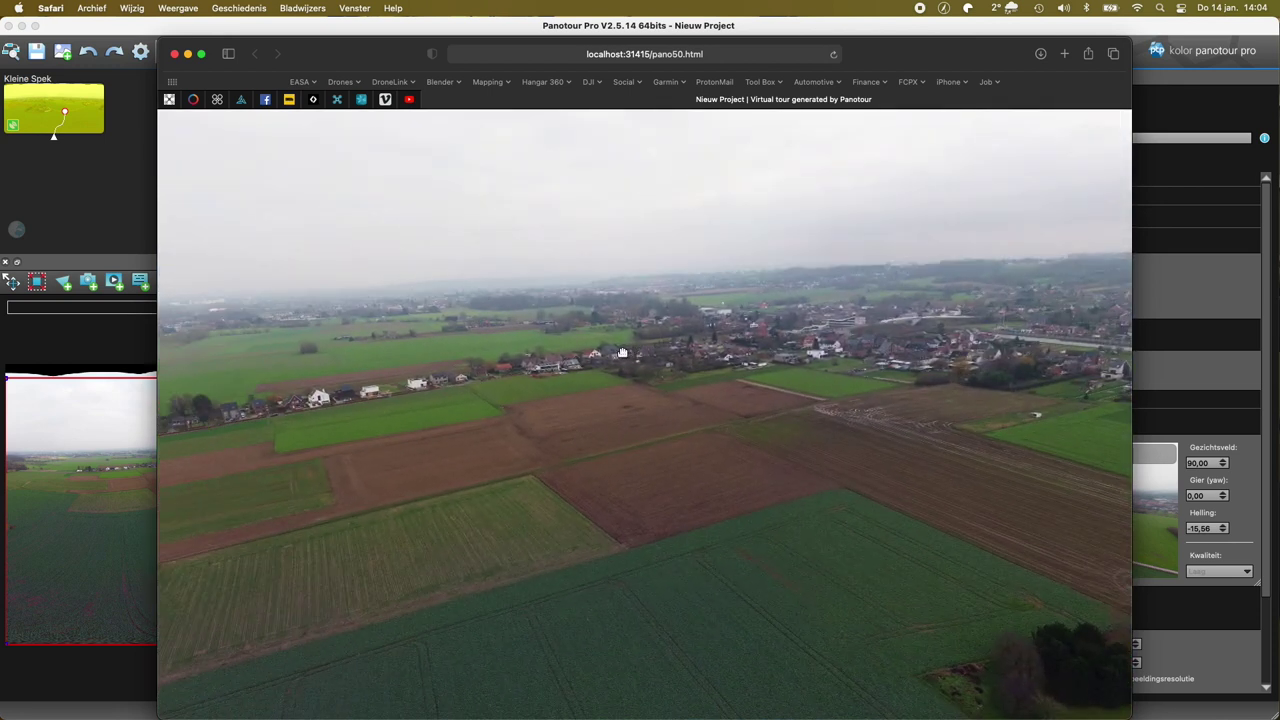
drag(363, 357, 537, 293)
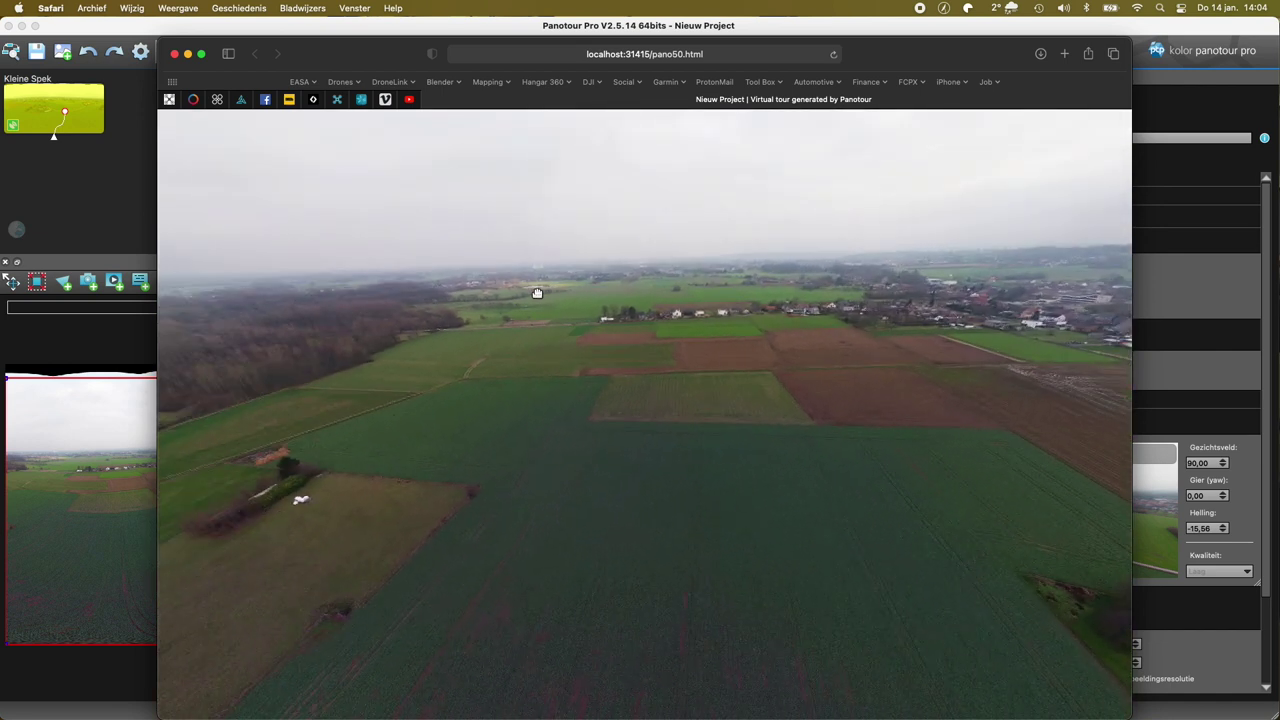